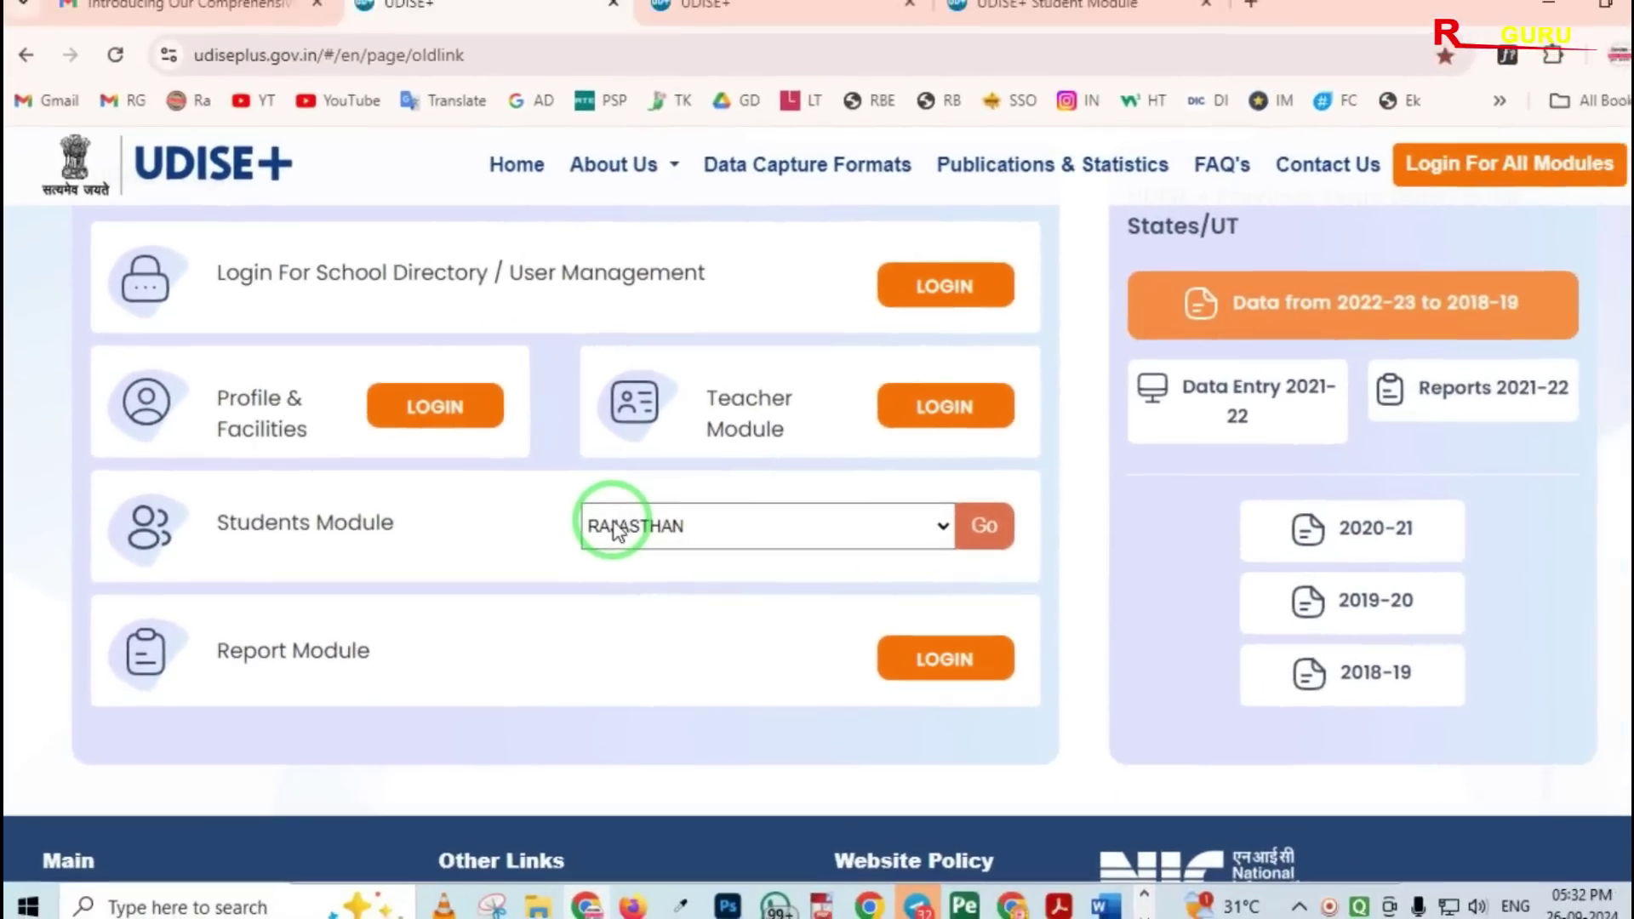
- Open the 2024-25 academic year in the logged-in Rajasthan student module and dismiss the school information notice
{"action": "left_click", "coordinate": [984, 526]}
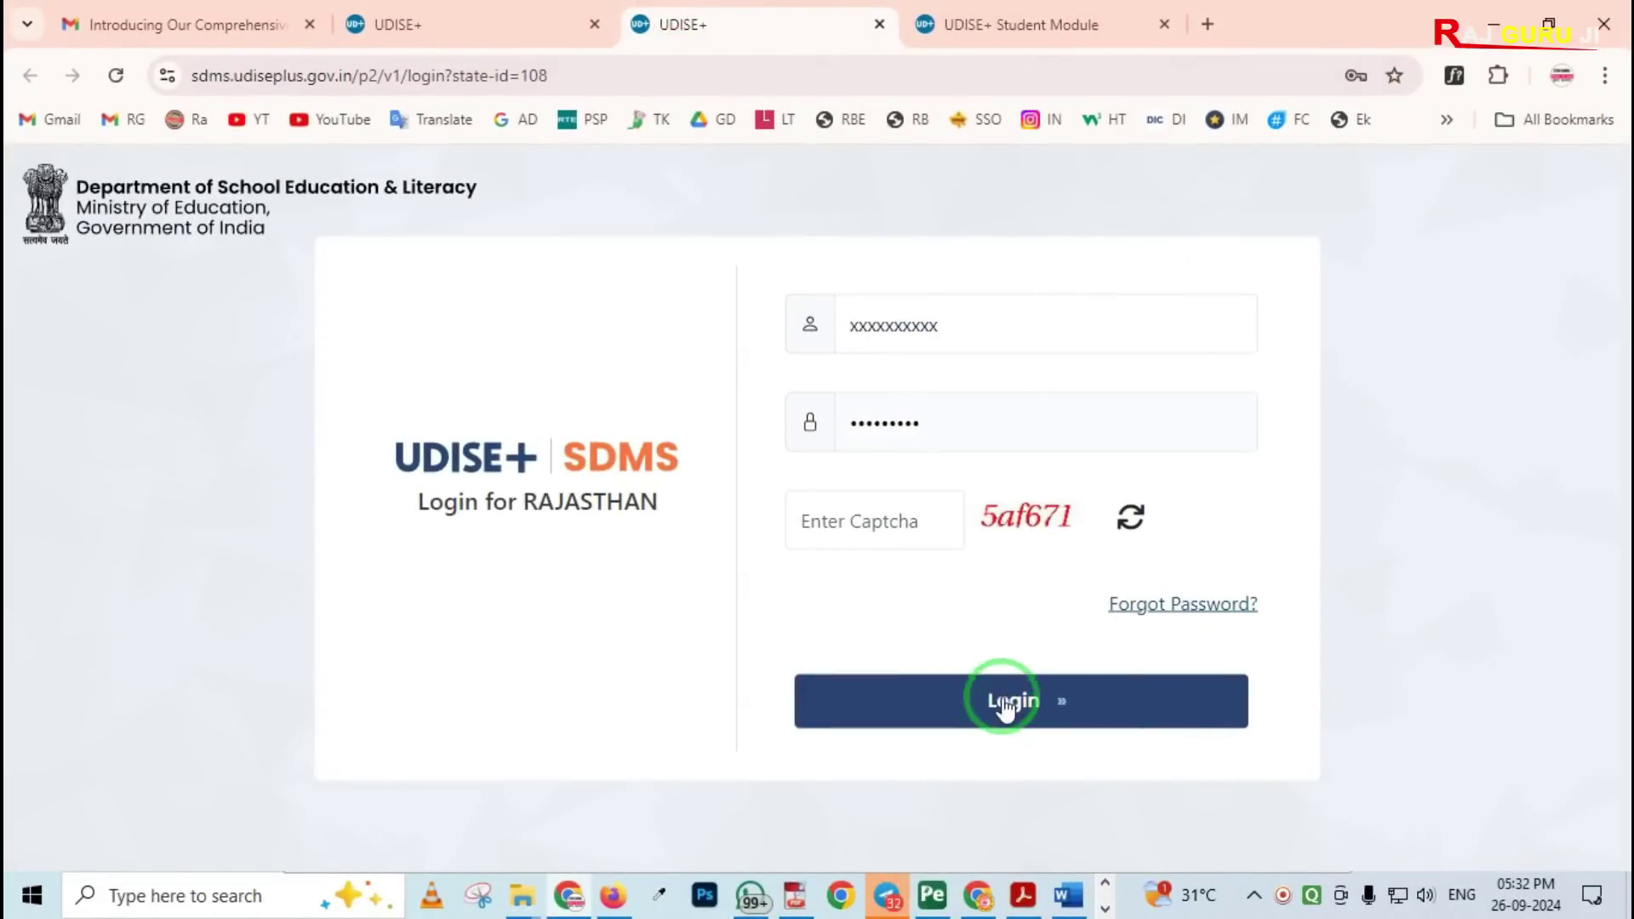
{"action": "left_click", "coordinate": [974, 25]}
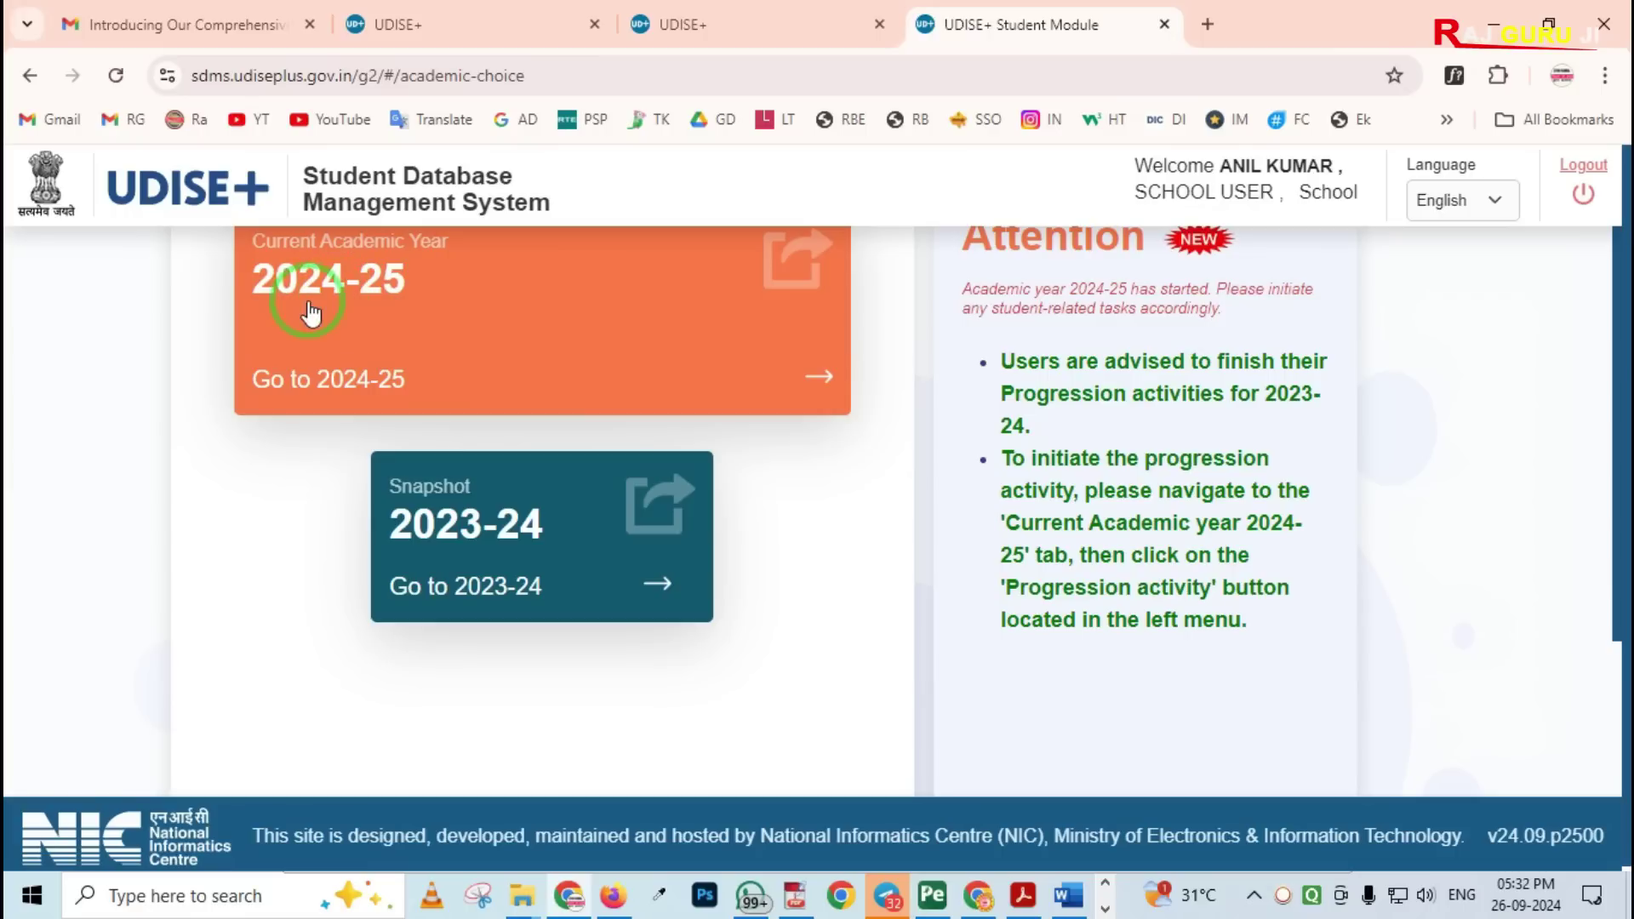
{"action": "left_click", "coordinate": [441, 289]}
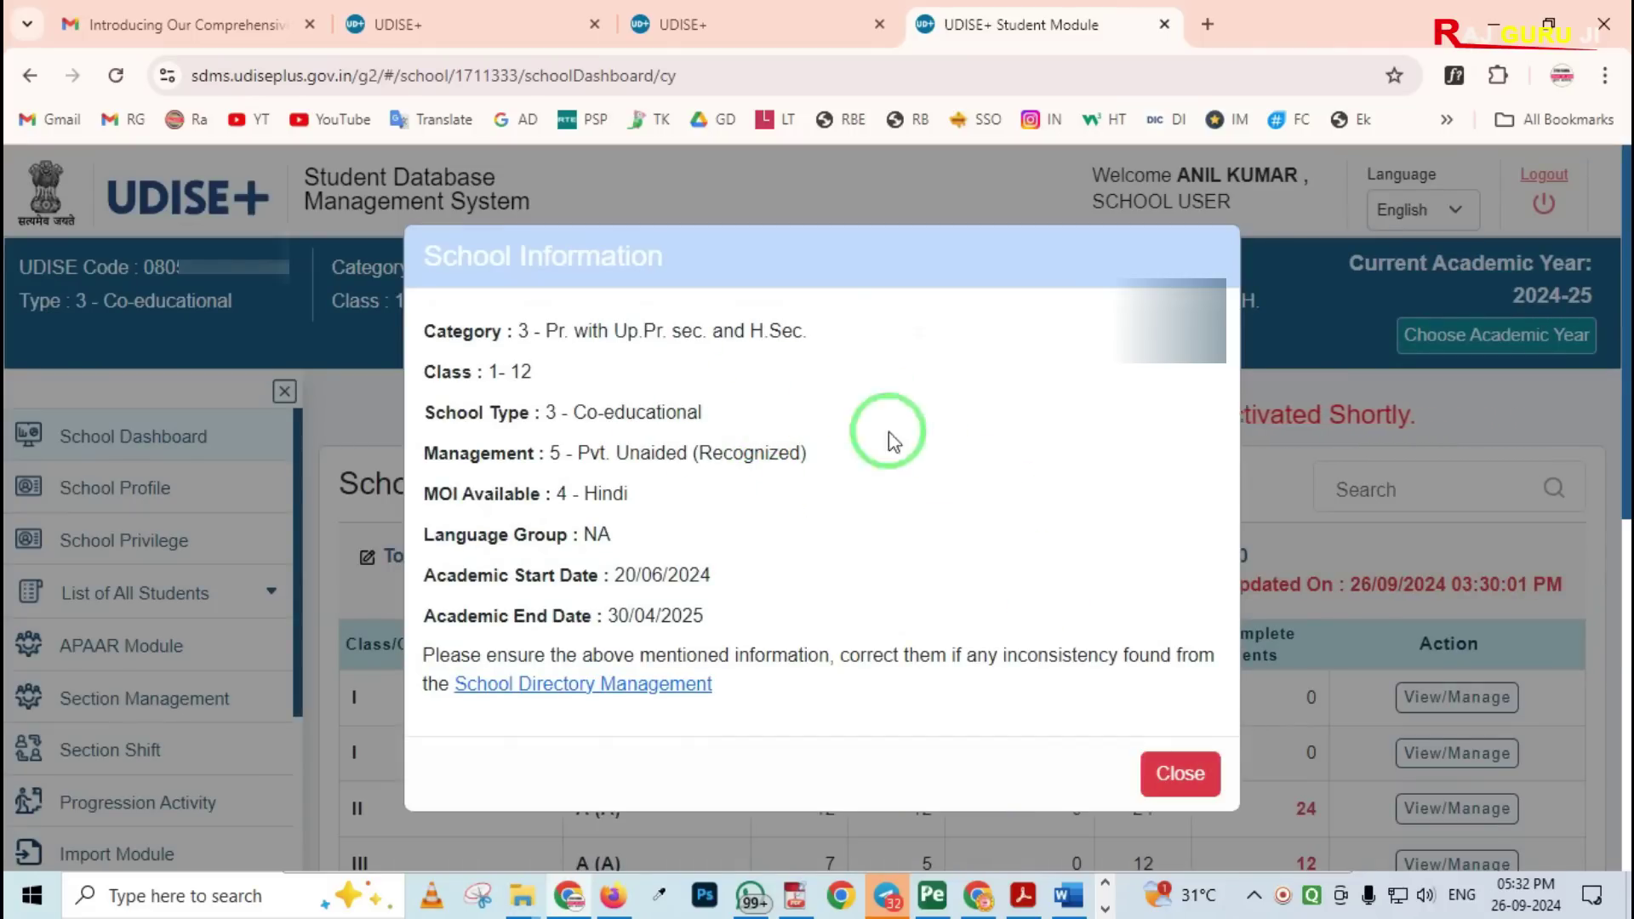
{"action": "left_click", "coordinate": [1182, 776]}
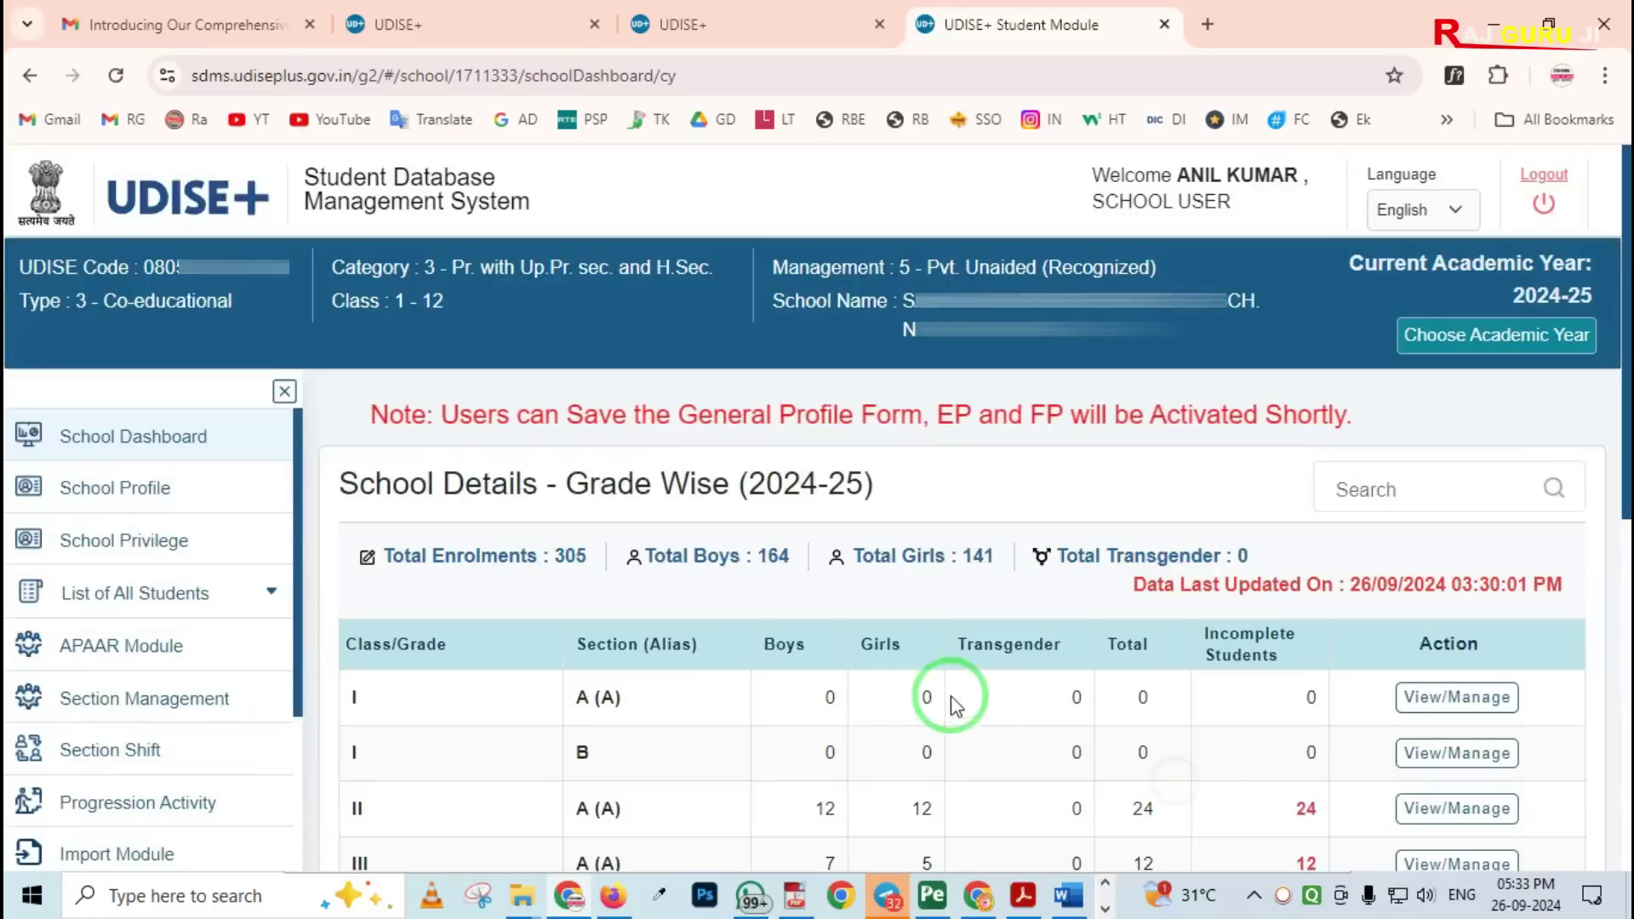
- Review the grade-wise school dashboard and open the APAAR Module
{"action": "scroll", "coordinate": [707, 573], "scroll_direction": "down", "scroll_amount": 5}
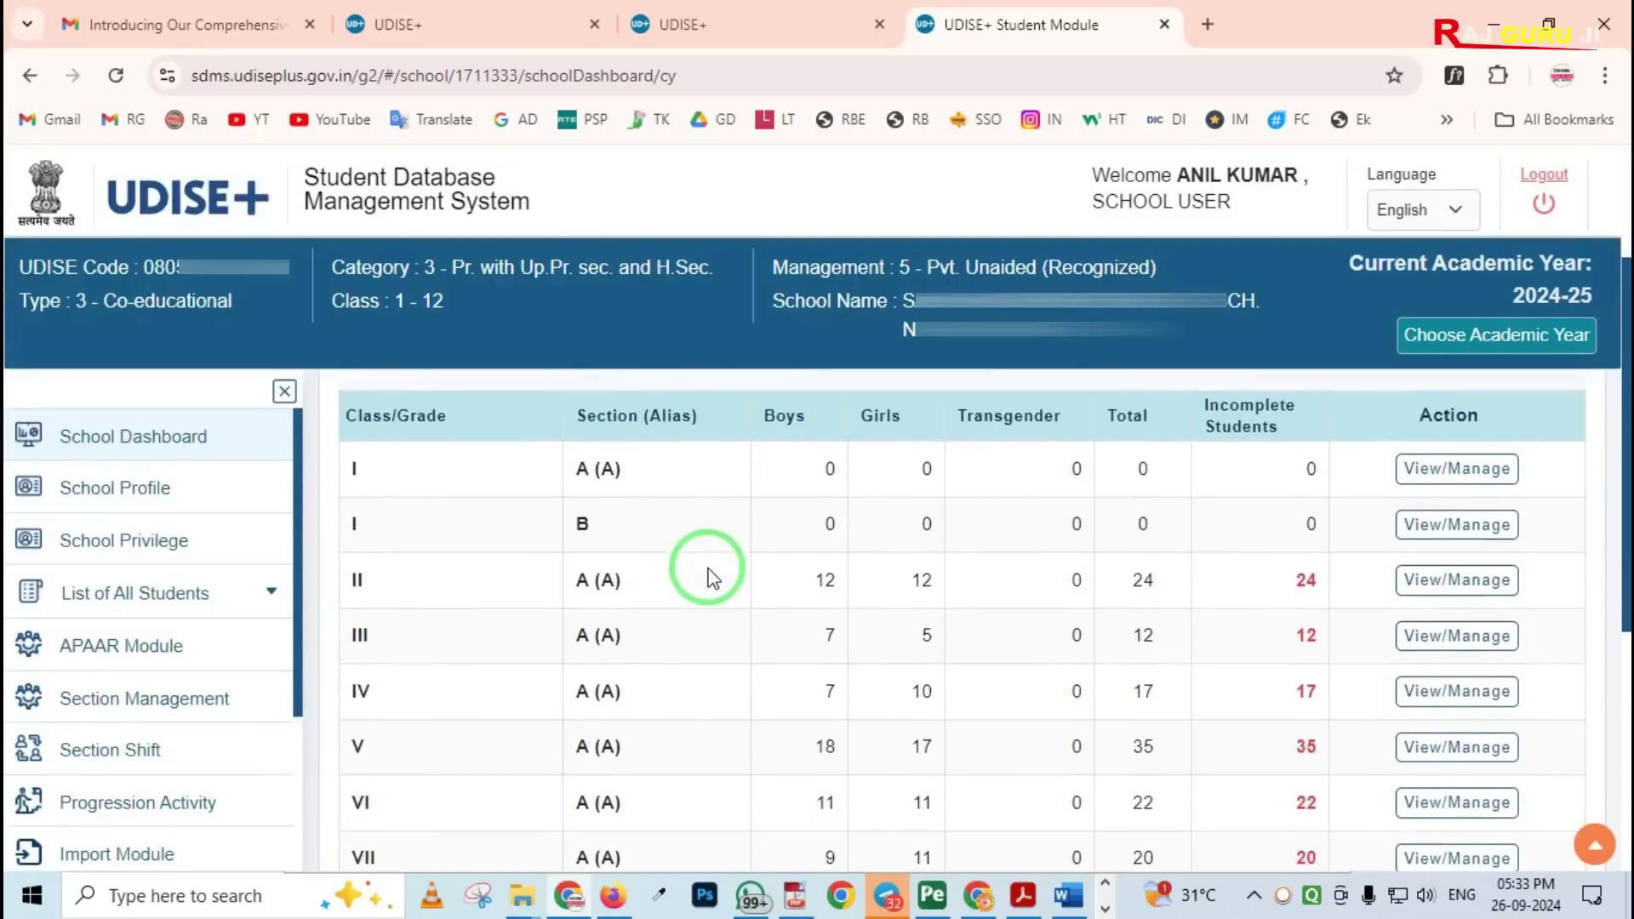
{"action": "scroll", "coordinate": [660, 630], "scroll_direction": "up", "scroll_amount": 5}
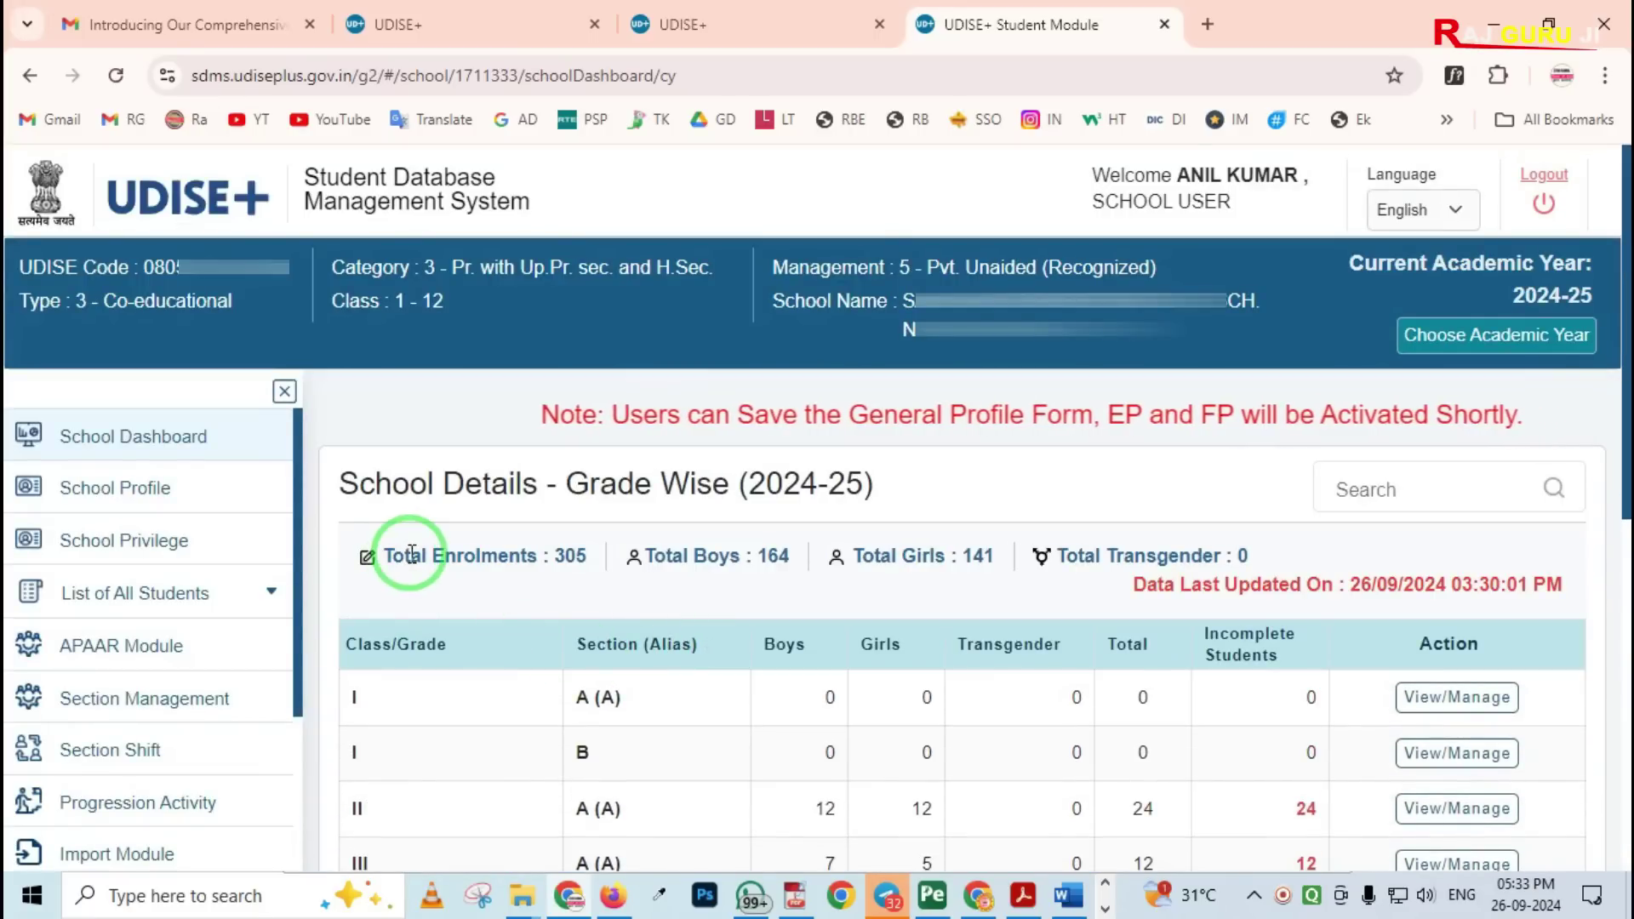
{"action": "mouse_move", "coordinate": [16, 381]}
{"action": "left_mouse_down"}
{"action": "mouse_move", "coordinate": [54, 611]}
{"action": "mouse_move", "coordinate": [201, 846]}
{"action": "mouse_move", "coordinate": [255, 886]}
{"action": "mouse_move", "coordinate": [321, 901]}
{"action": "left_mouse_up"}
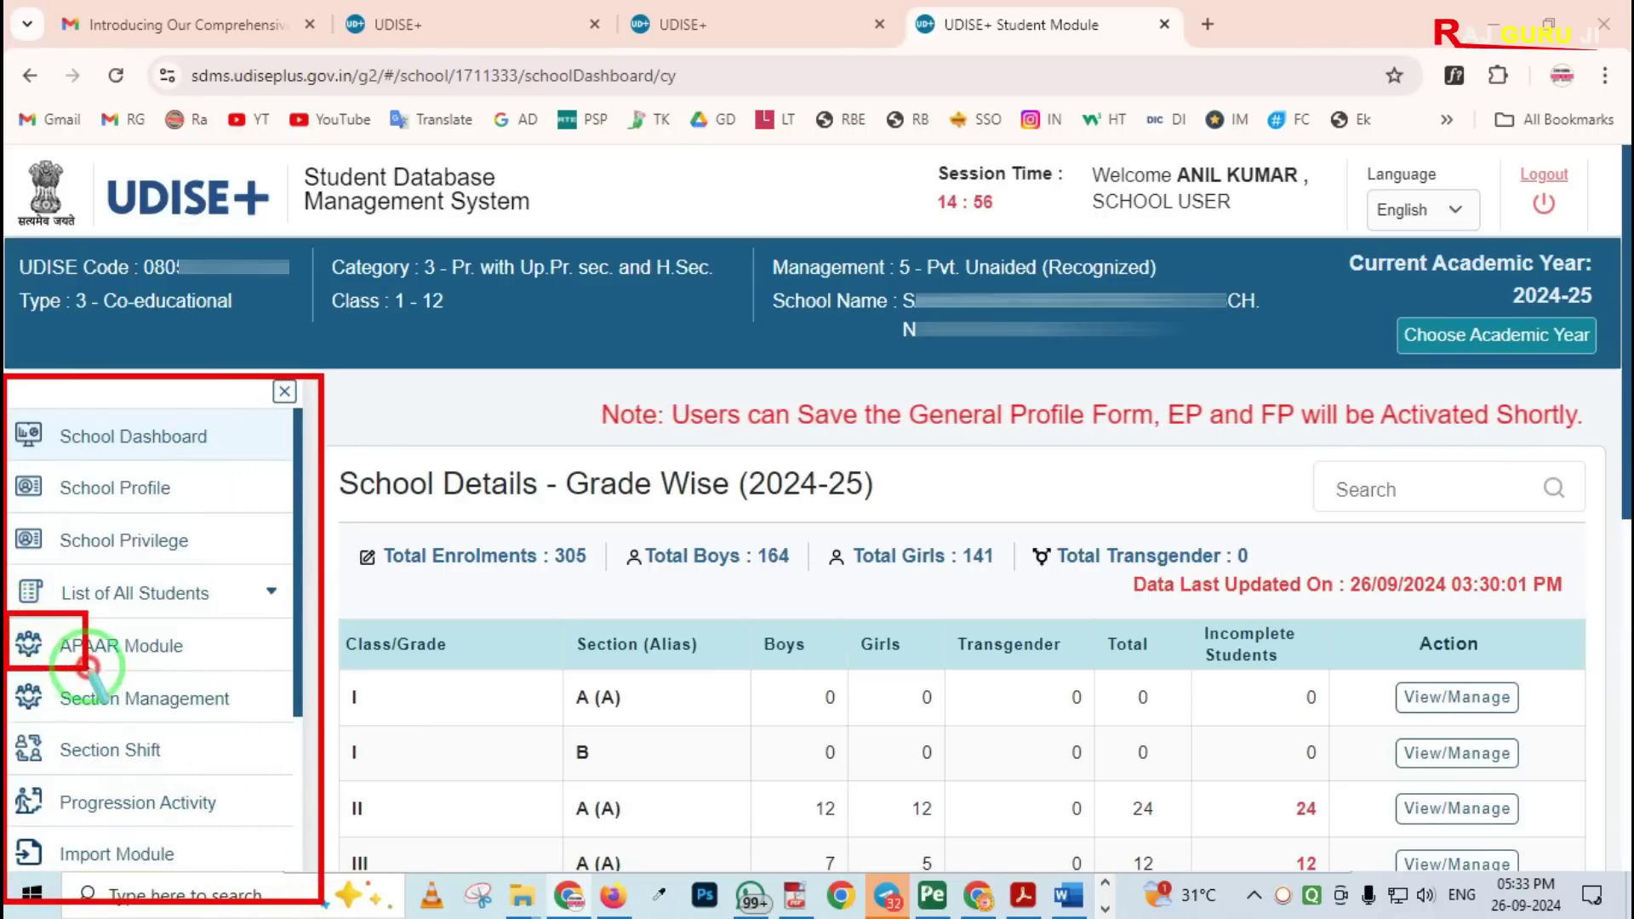
{"action": "left_click", "coordinate": [220, 654]}
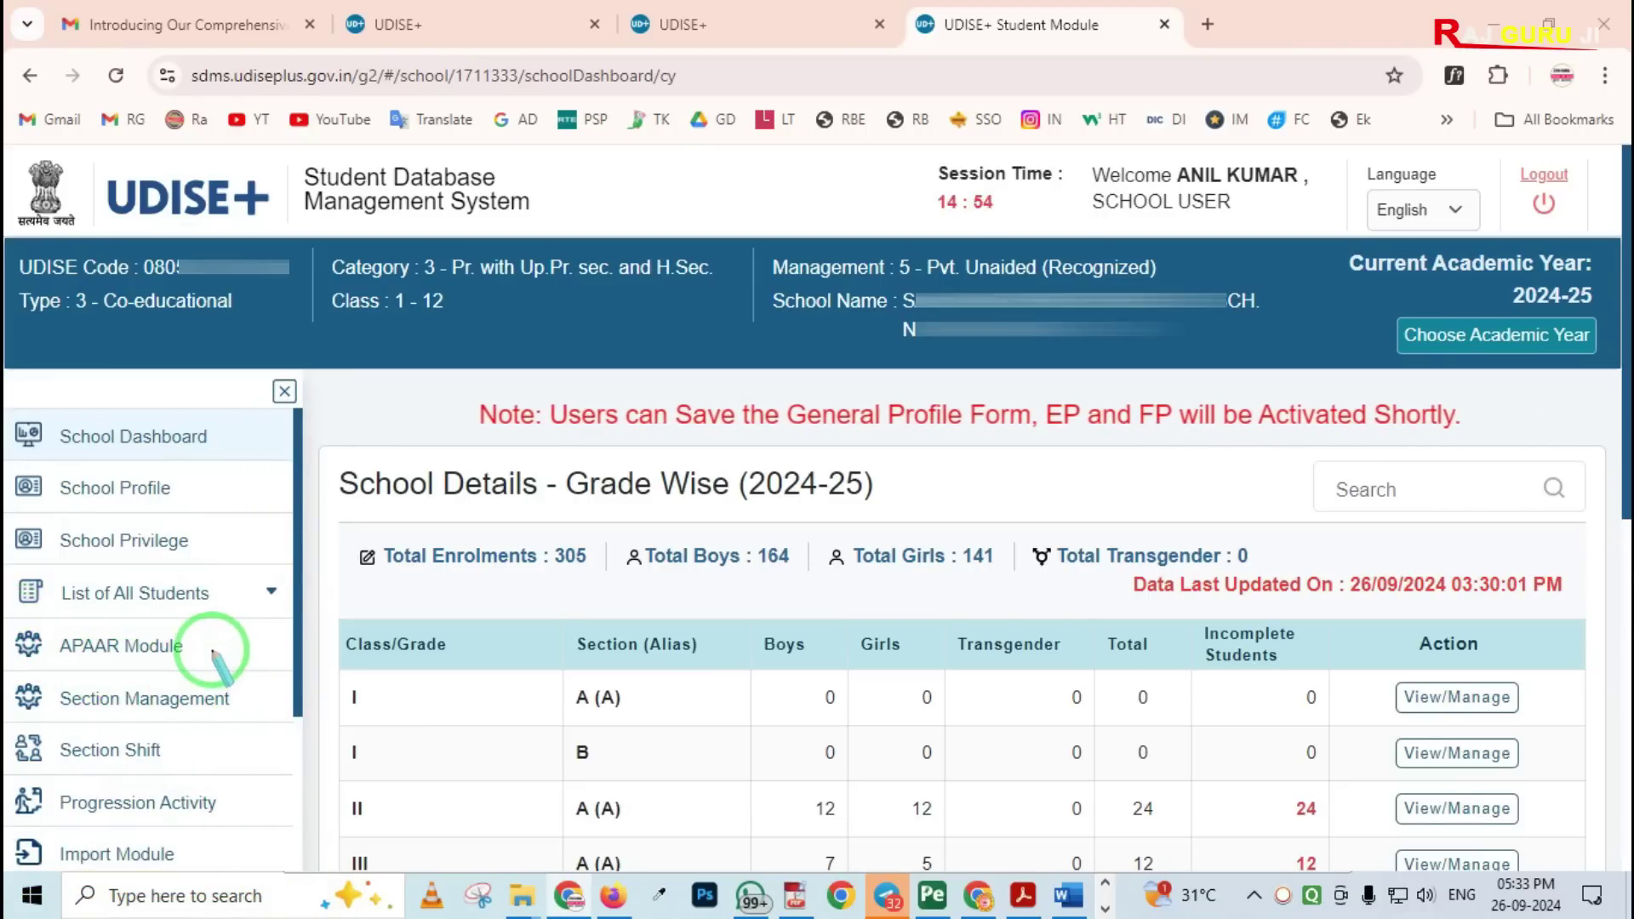
{"action": "left_click", "coordinate": [131, 654]}
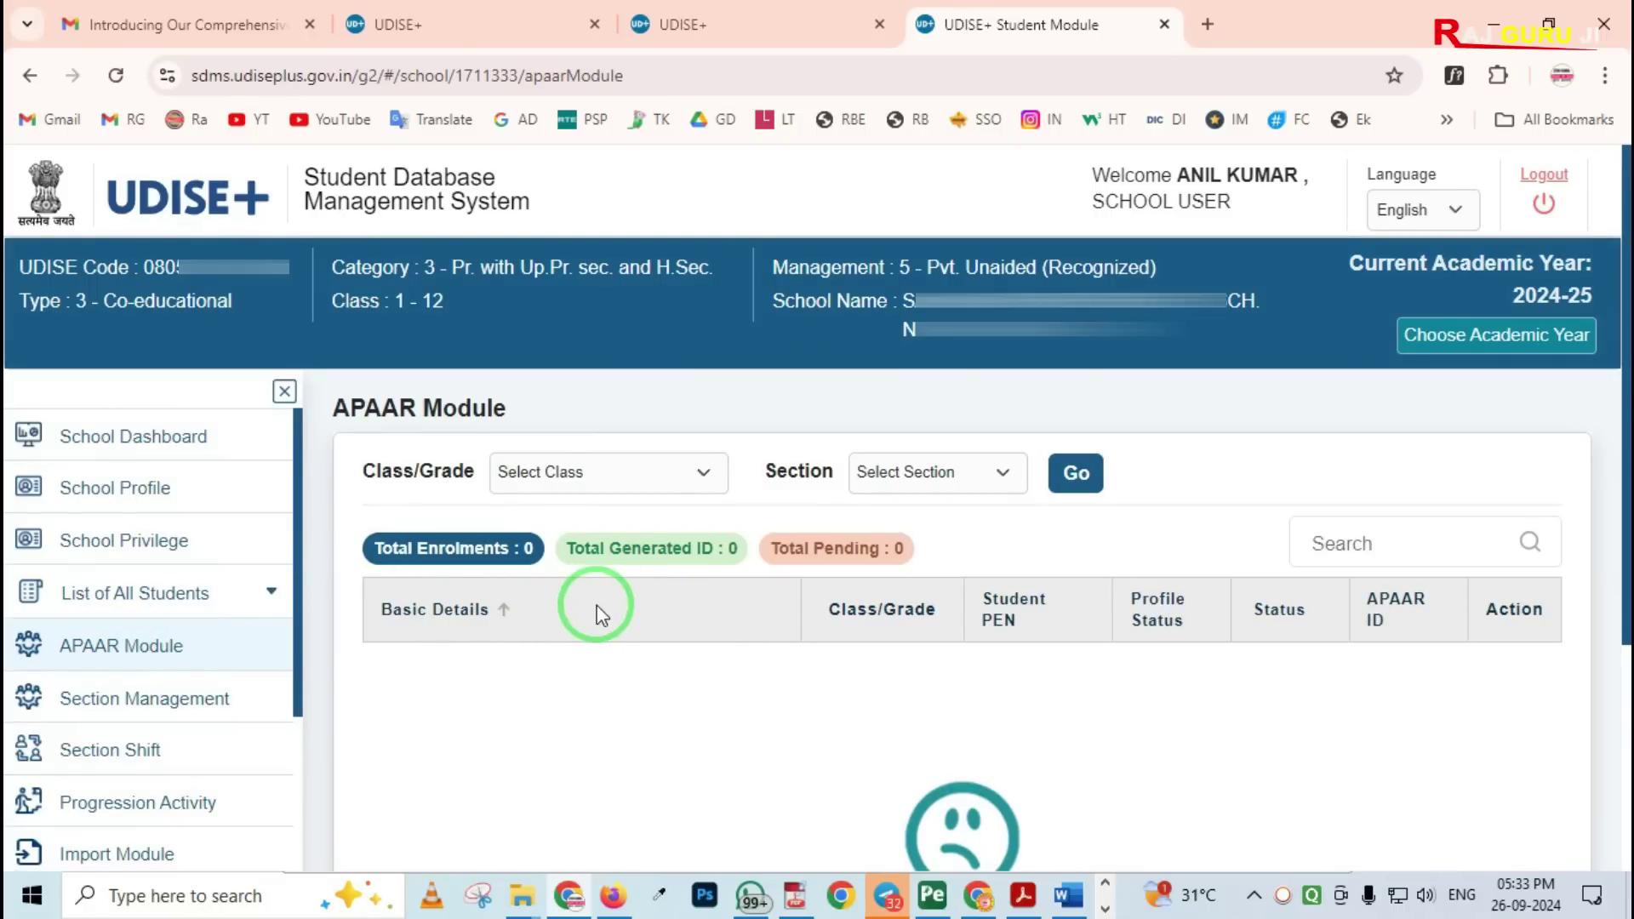
{"action": "mouse_move", "coordinate": [345, 504]}
{"action": "left_mouse_down"}
{"action": "mouse_move", "coordinate": [537, 585]}
{"action": "mouse_move", "coordinate": [939, 586]}
{"action": "left_mouse_up"}
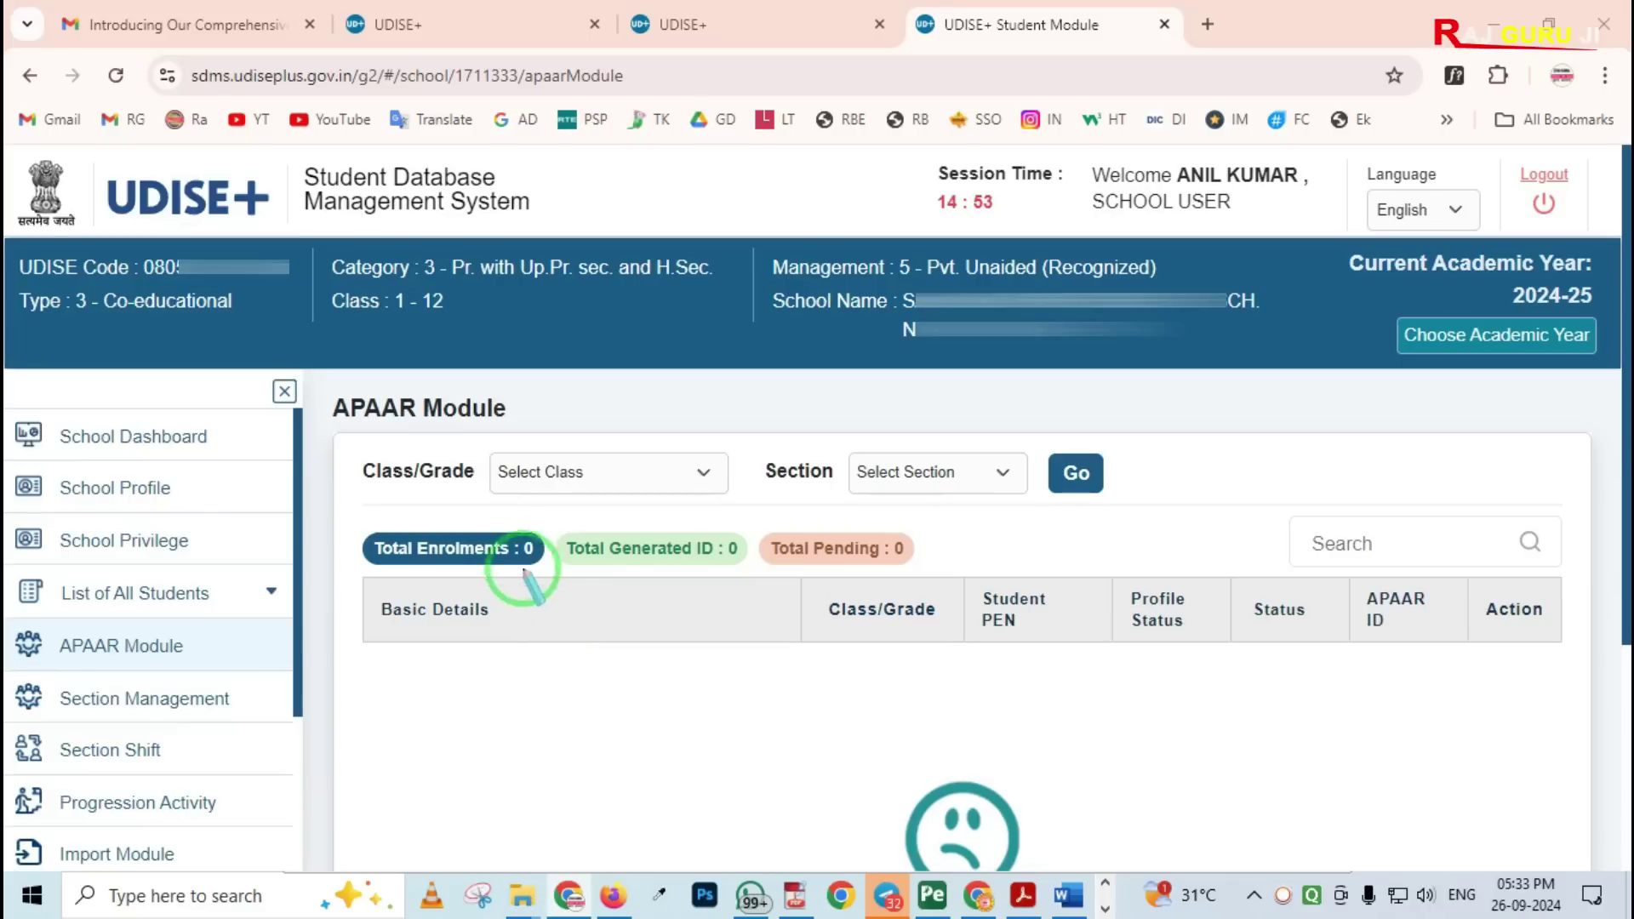
{"action": "mouse_move", "coordinate": [490, 510]}
{"action": "left_mouse_down"}
{"action": "mouse_move", "coordinate": [636, 603]}
{"action": "mouse_move", "coordinate": [940, 602]}
{"action": "left_mouse_up"}
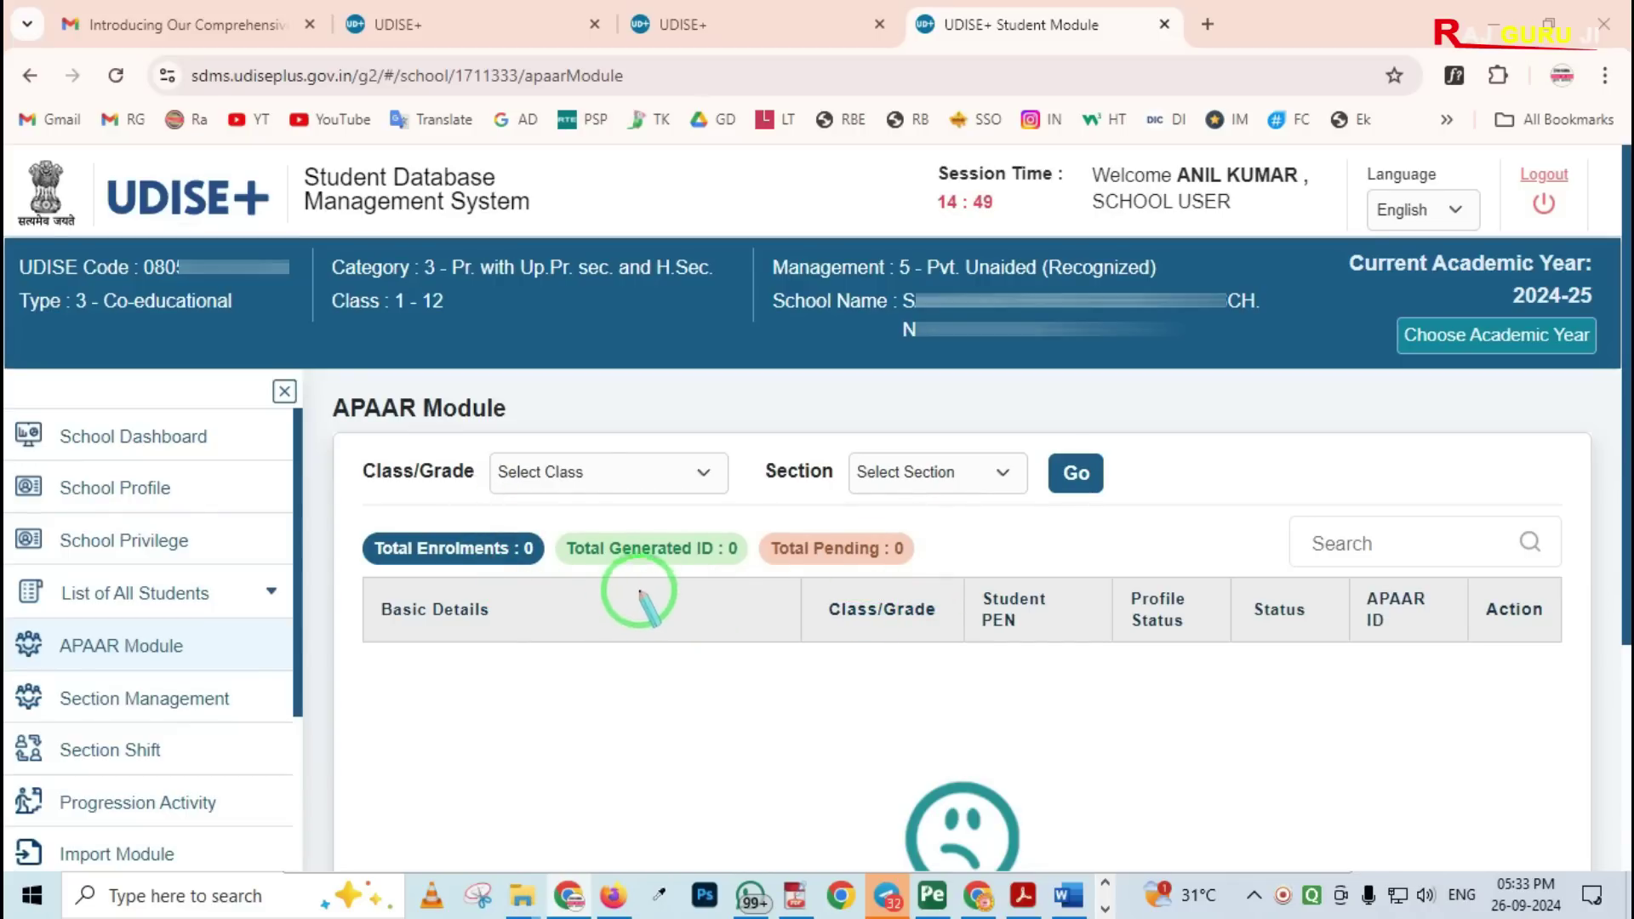
{"action": "left_click_drag", "start_coordinate": [668, 507], "coordinate": [754, 600]}
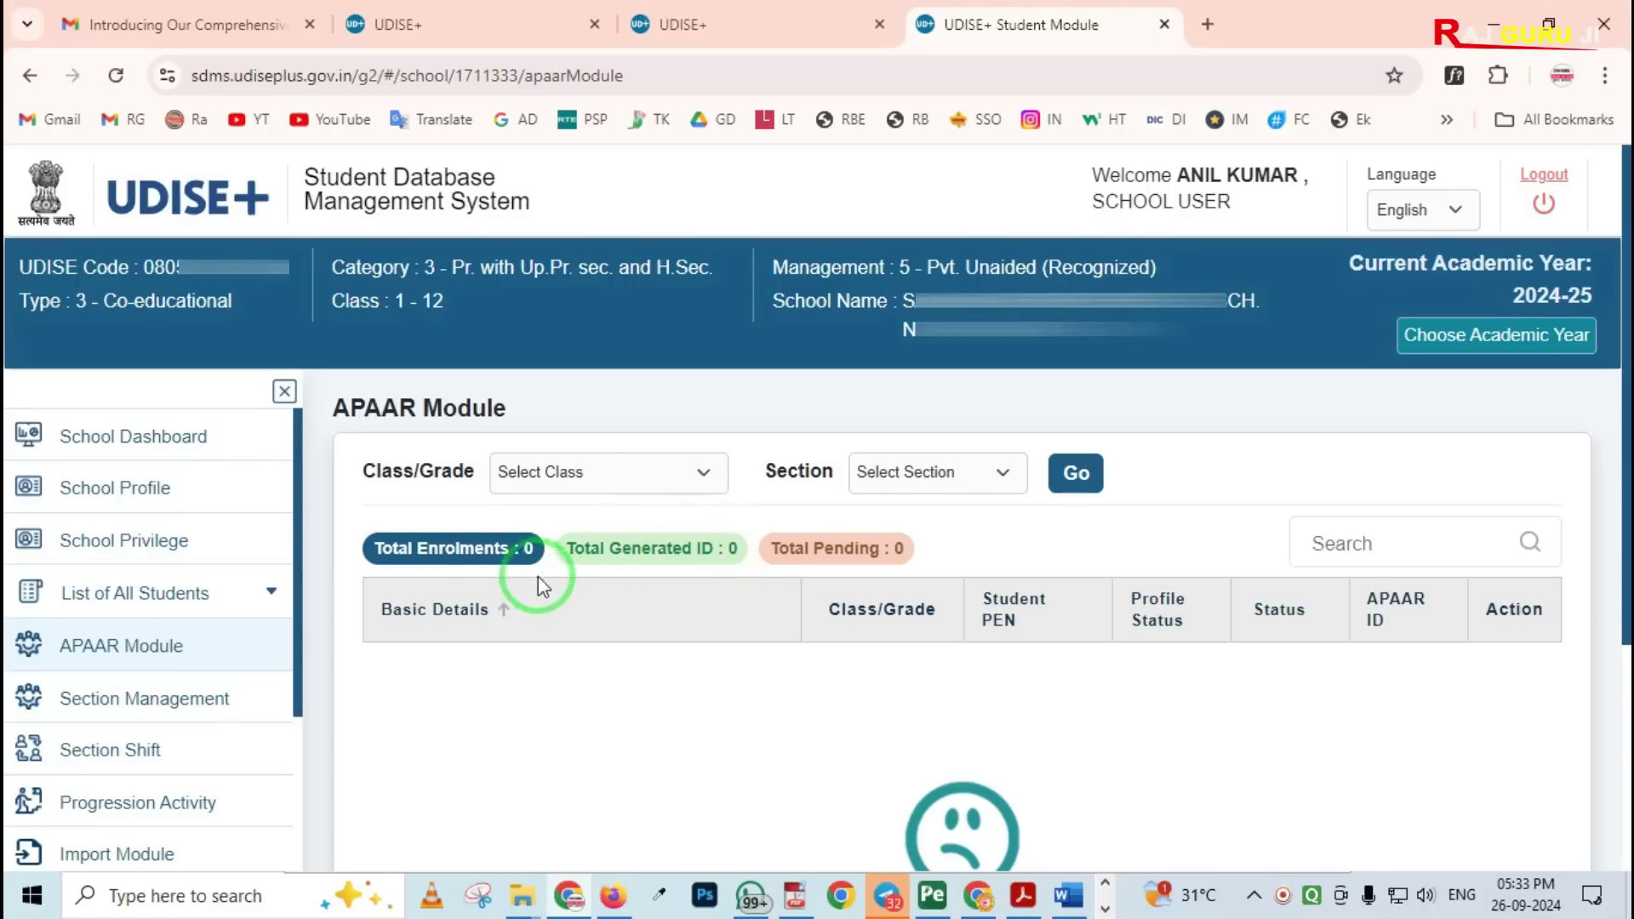
- List the students of class II, section A in the APAAR Module
{"action": "left_click", "coordinate": [561, 475]}
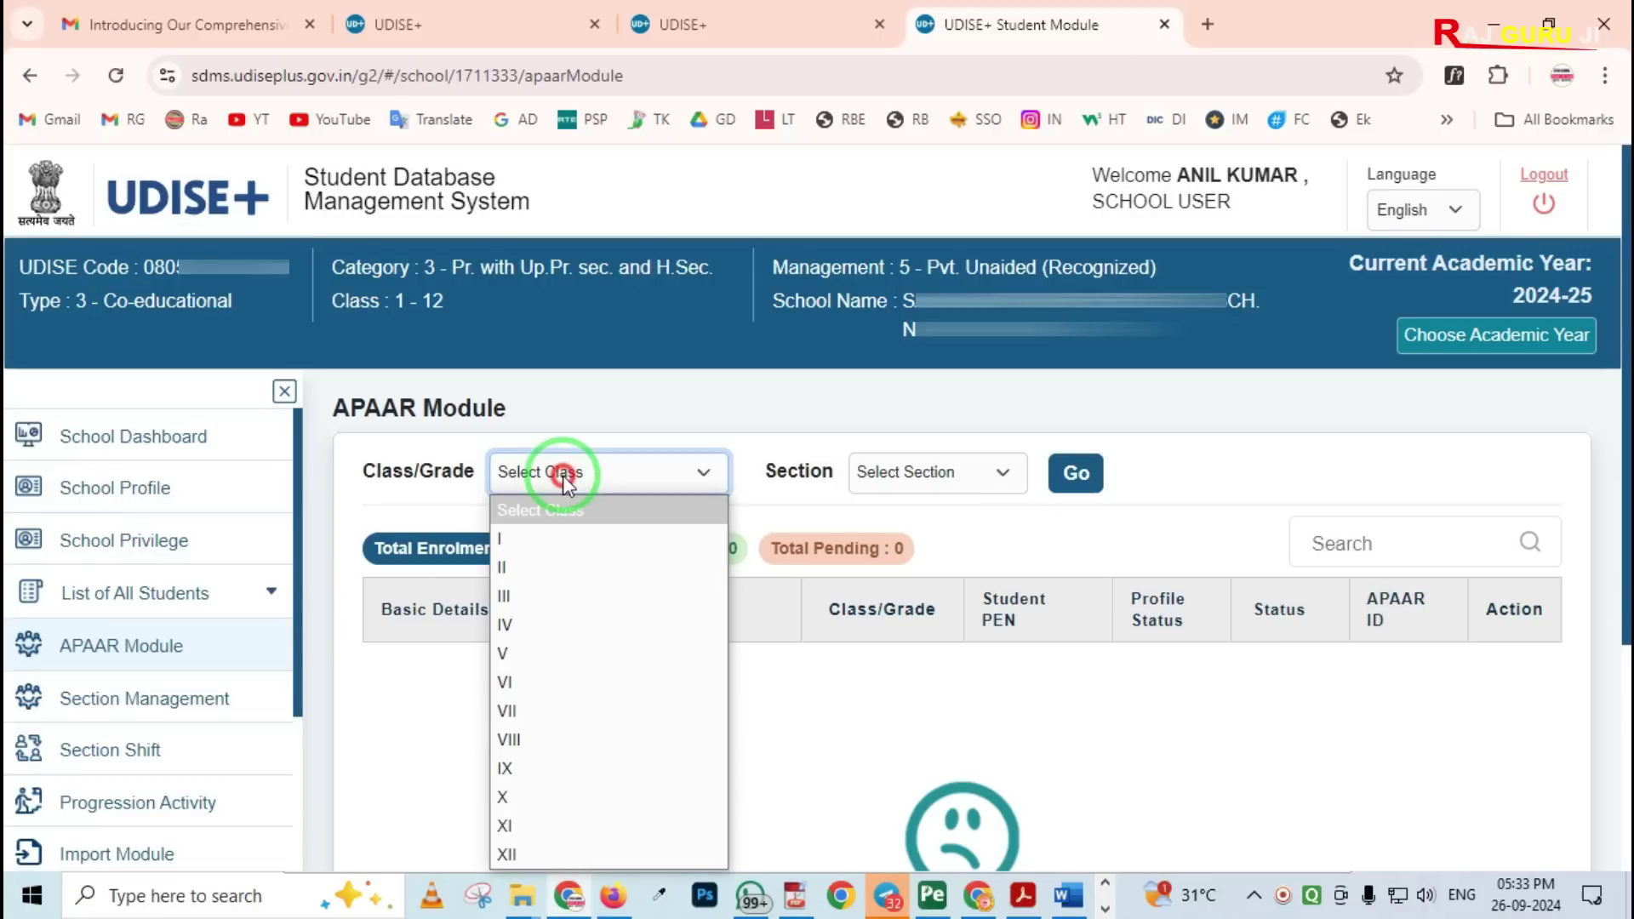
{"action": "left_click", "coordinate": [517, 568]}
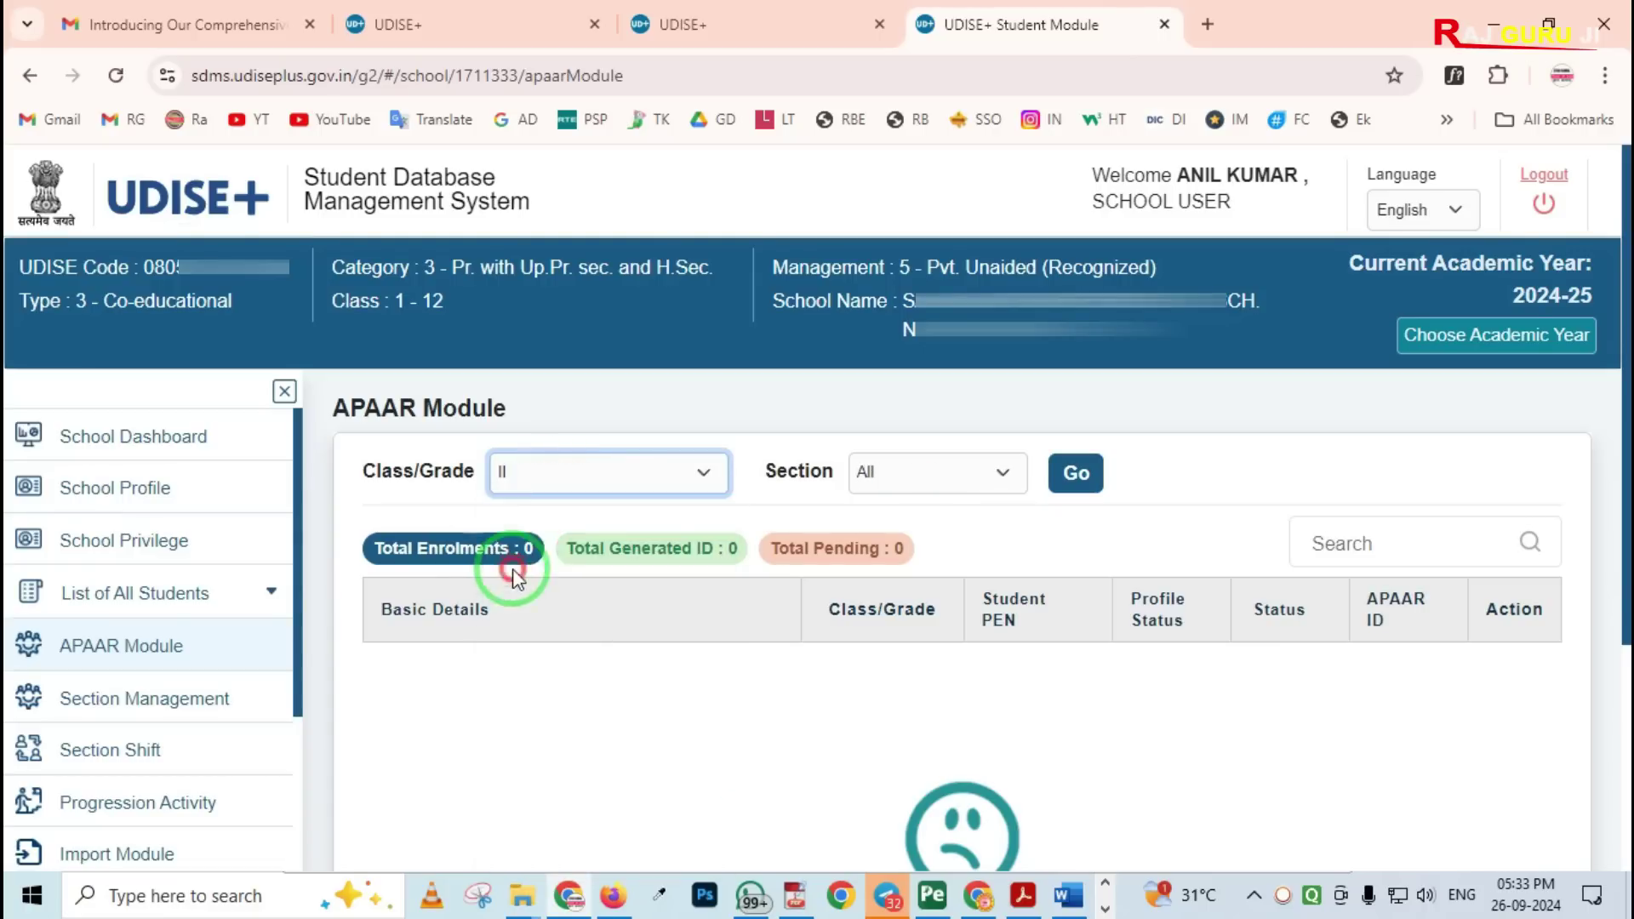
{"action": "left_click", "coordinate": [851, 479]}
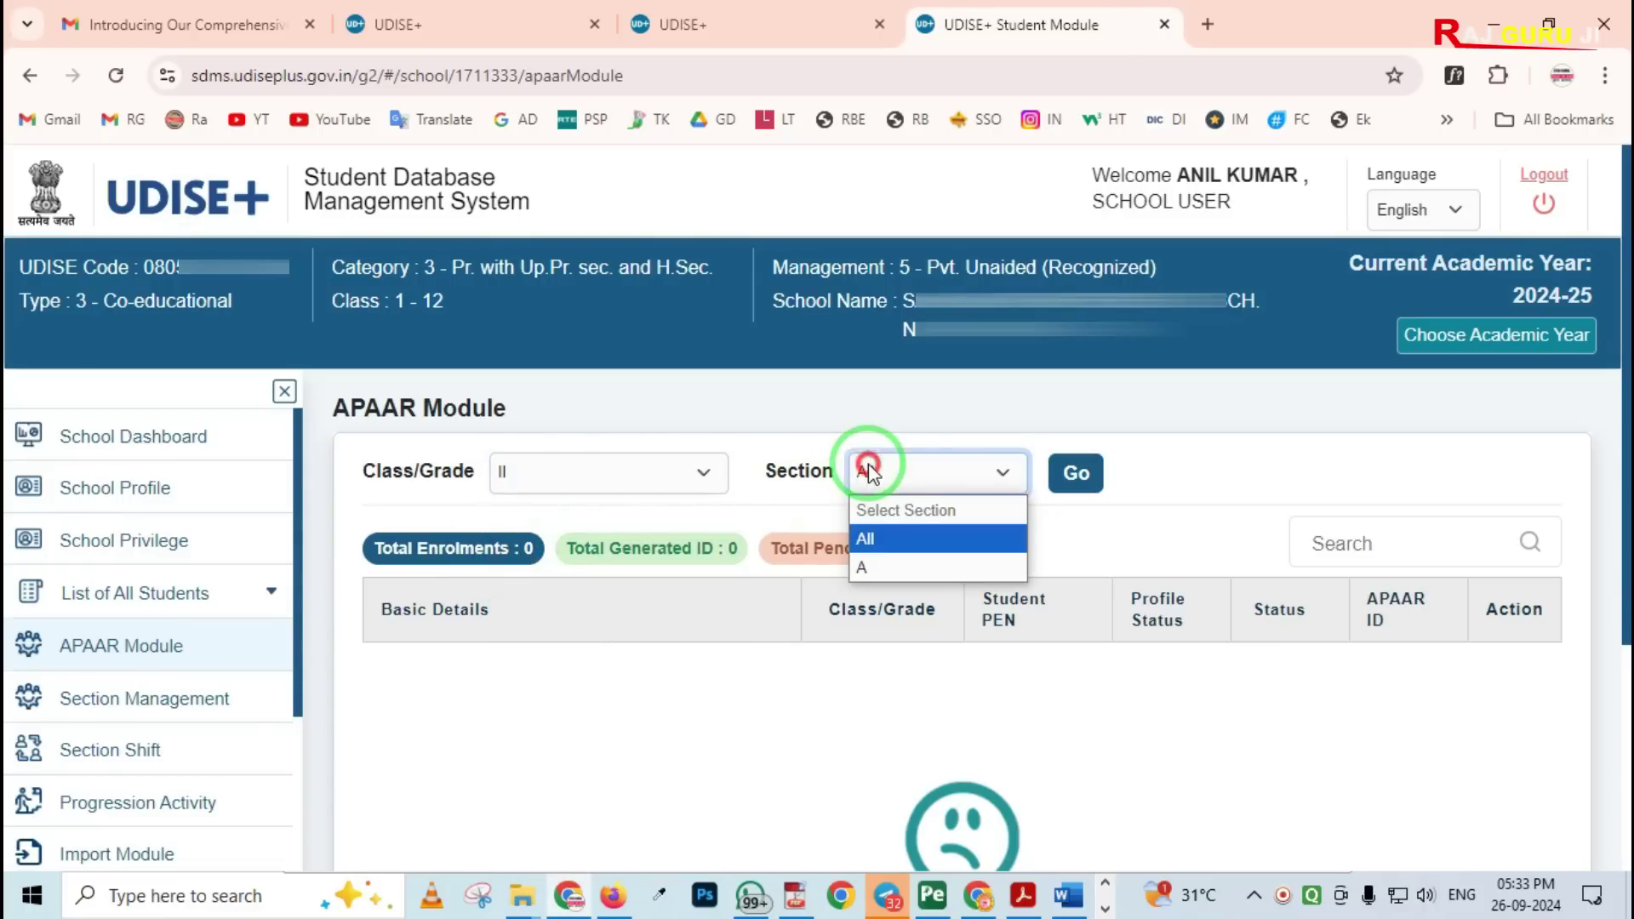
{"action": "left_click", "coordinate": [870, 569]}
{"action": "left_click", "coordinate": [1078, 474]}
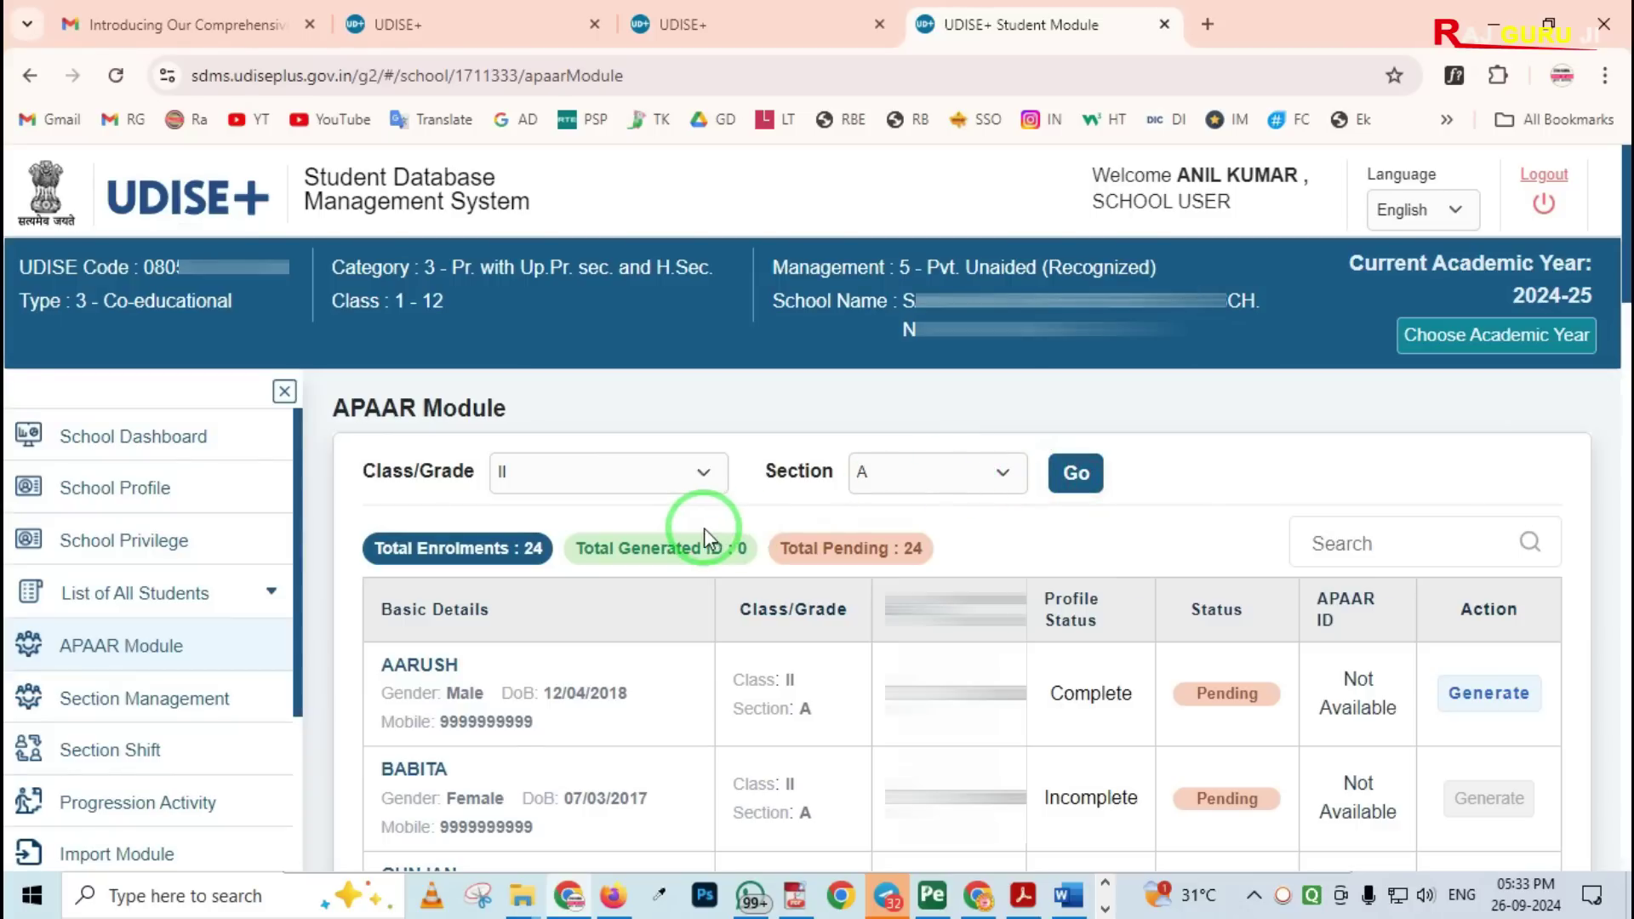
- Examine the class II student list, including the PEN, profile status, APAAR status and available action for each student
{"action": "scroll", "coordinate": [686, 569], "scroll_direction": "down", "scroll_amount": 10}
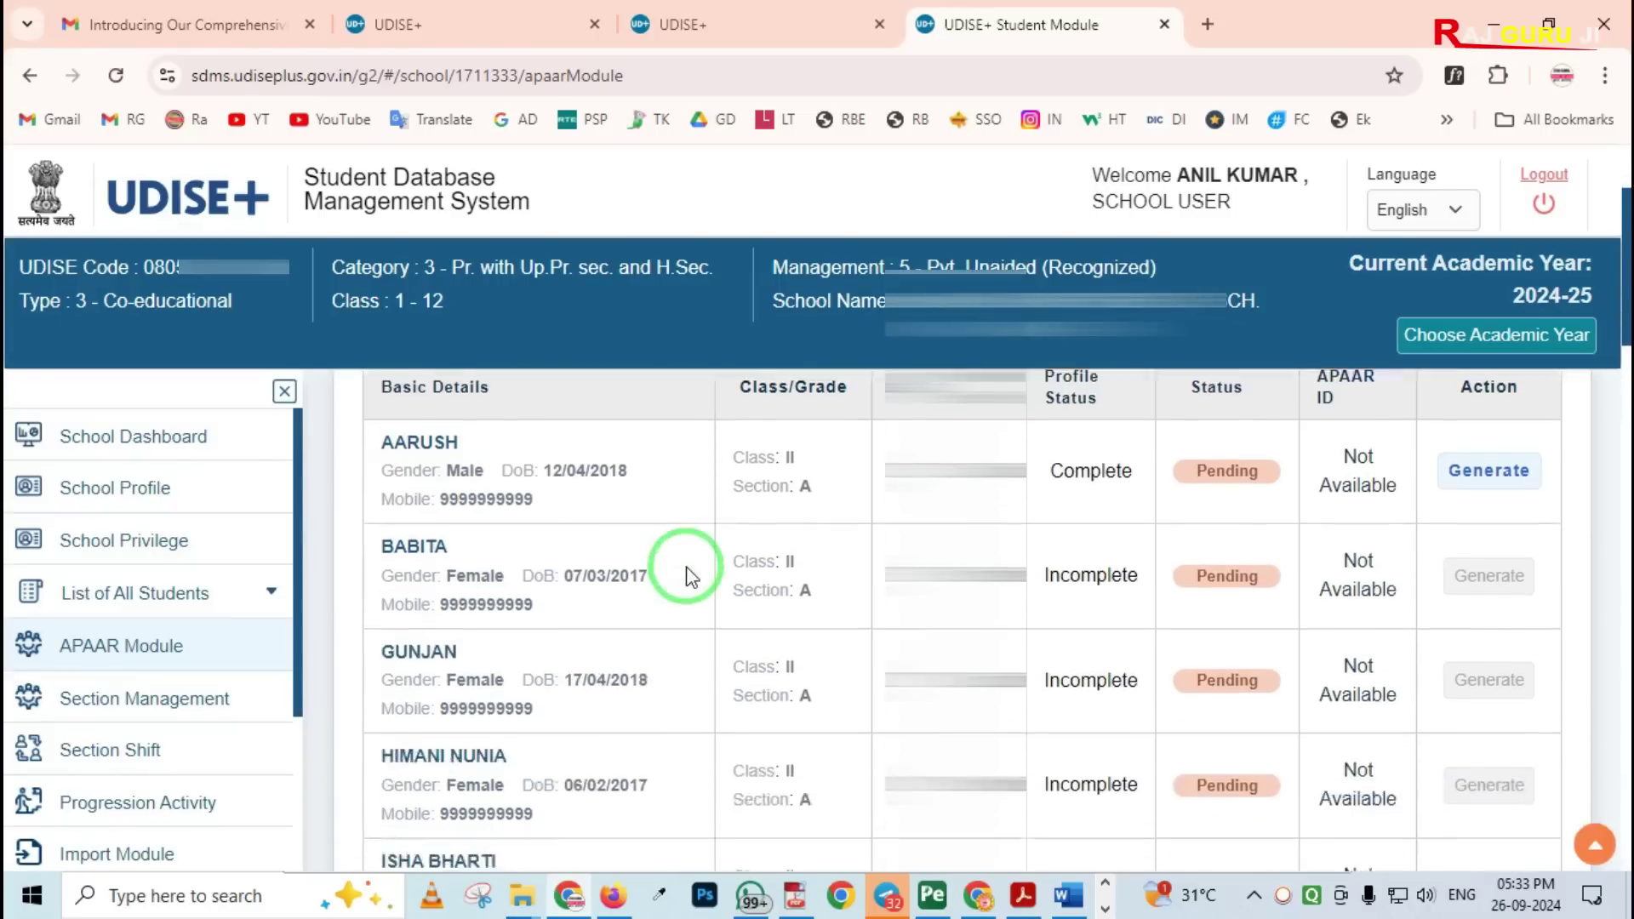
{"action": "scroll", "coordinate": [723, 630], "scroll_direction": "up", "scroll_amount": 6}
{"action": "scroll", "coordinate": [742, 655], "scroll_direction": "up", "scroll_amount": 5}
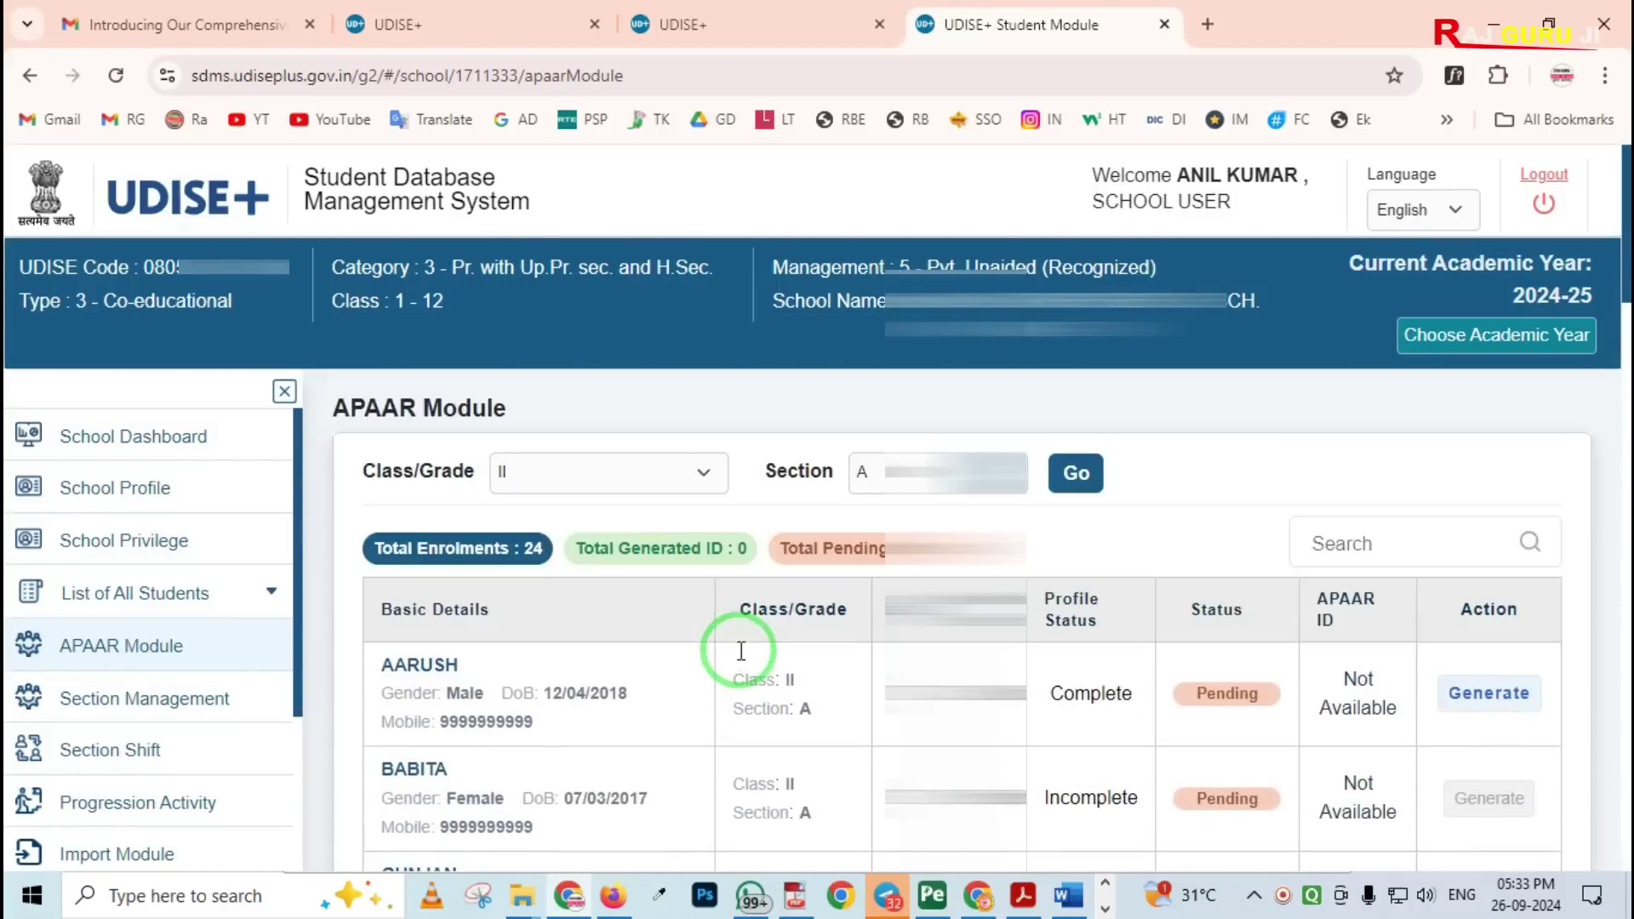
{"action": "mouse_move", "coordinate": [359, 628]}
{"action": "left_mouse_down"}
{"action": "mouse_move", "coordinate": [467, 728]}
{"action": "mouse_move", "coordinate": [507, 724]}
{"action": "left_mouse_up"}
{"action": "mouse_move", "coordinate": [870, 628]}
{"action": "left_mouse_down"}
{"action": "mouse_move", "coordinate": [881, 694]}
{"action": "mouse_move", "coordinate": [966, 743]}
{"action": "left_mouse_up"}
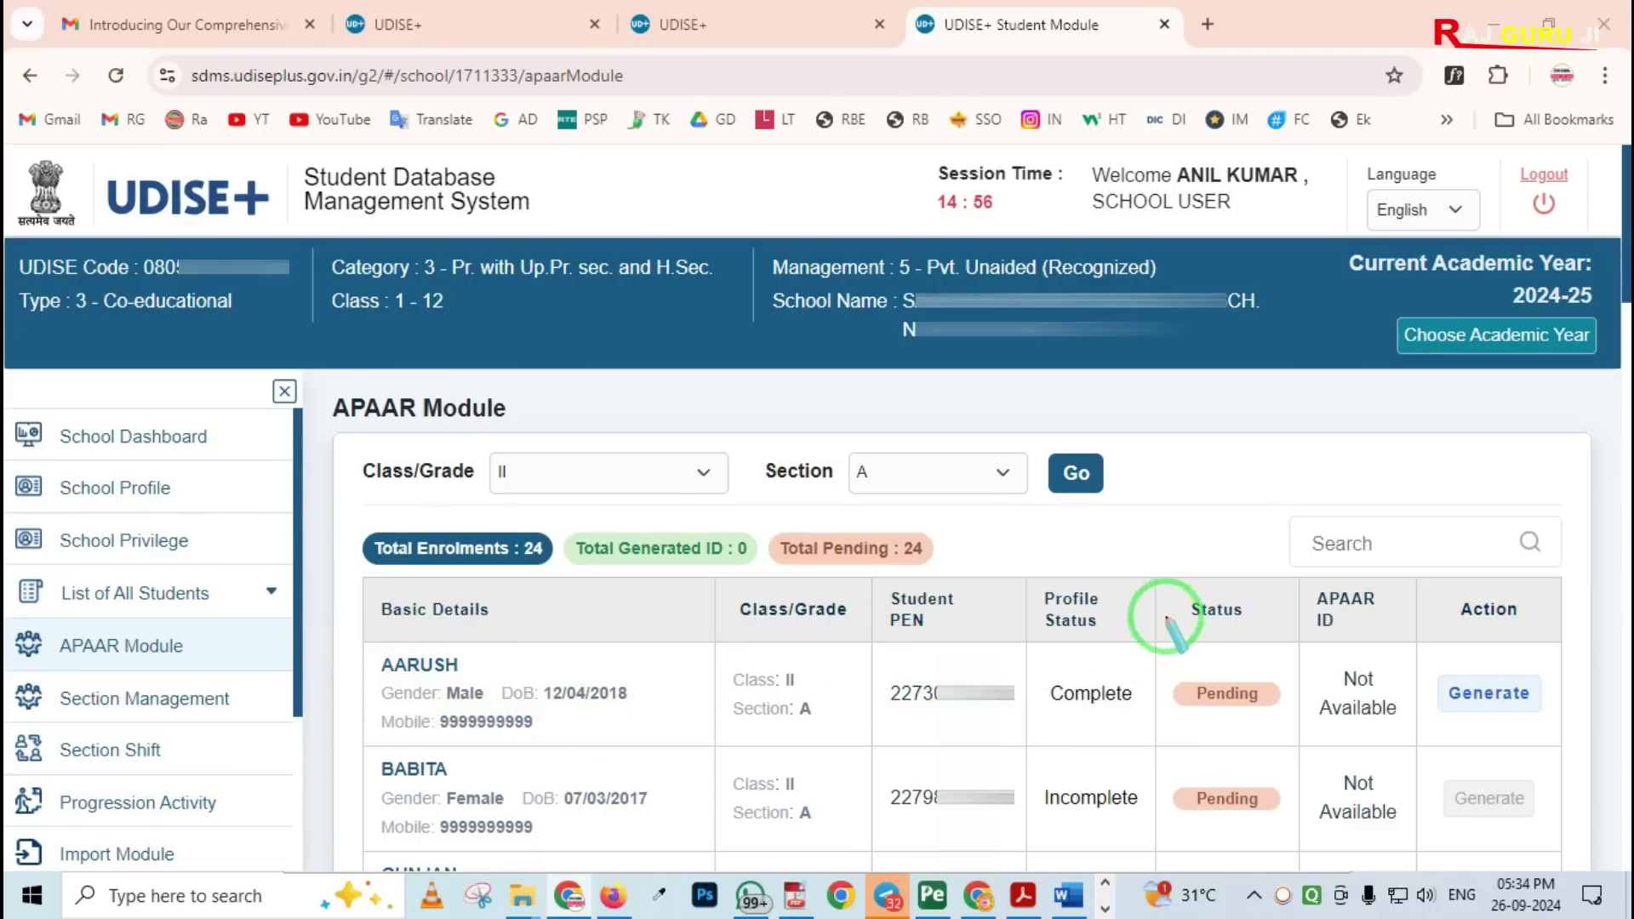
{"action": "mouse_move", "coordinate": [1133, 570]}
{"action": "left_mouse_down"}
{"action": "mouse_move", "coordinate": [1209, 714]}
{"action": "mouse_move", "coordinate": [1331, 747]}
{"action": "left_mouse_up"}
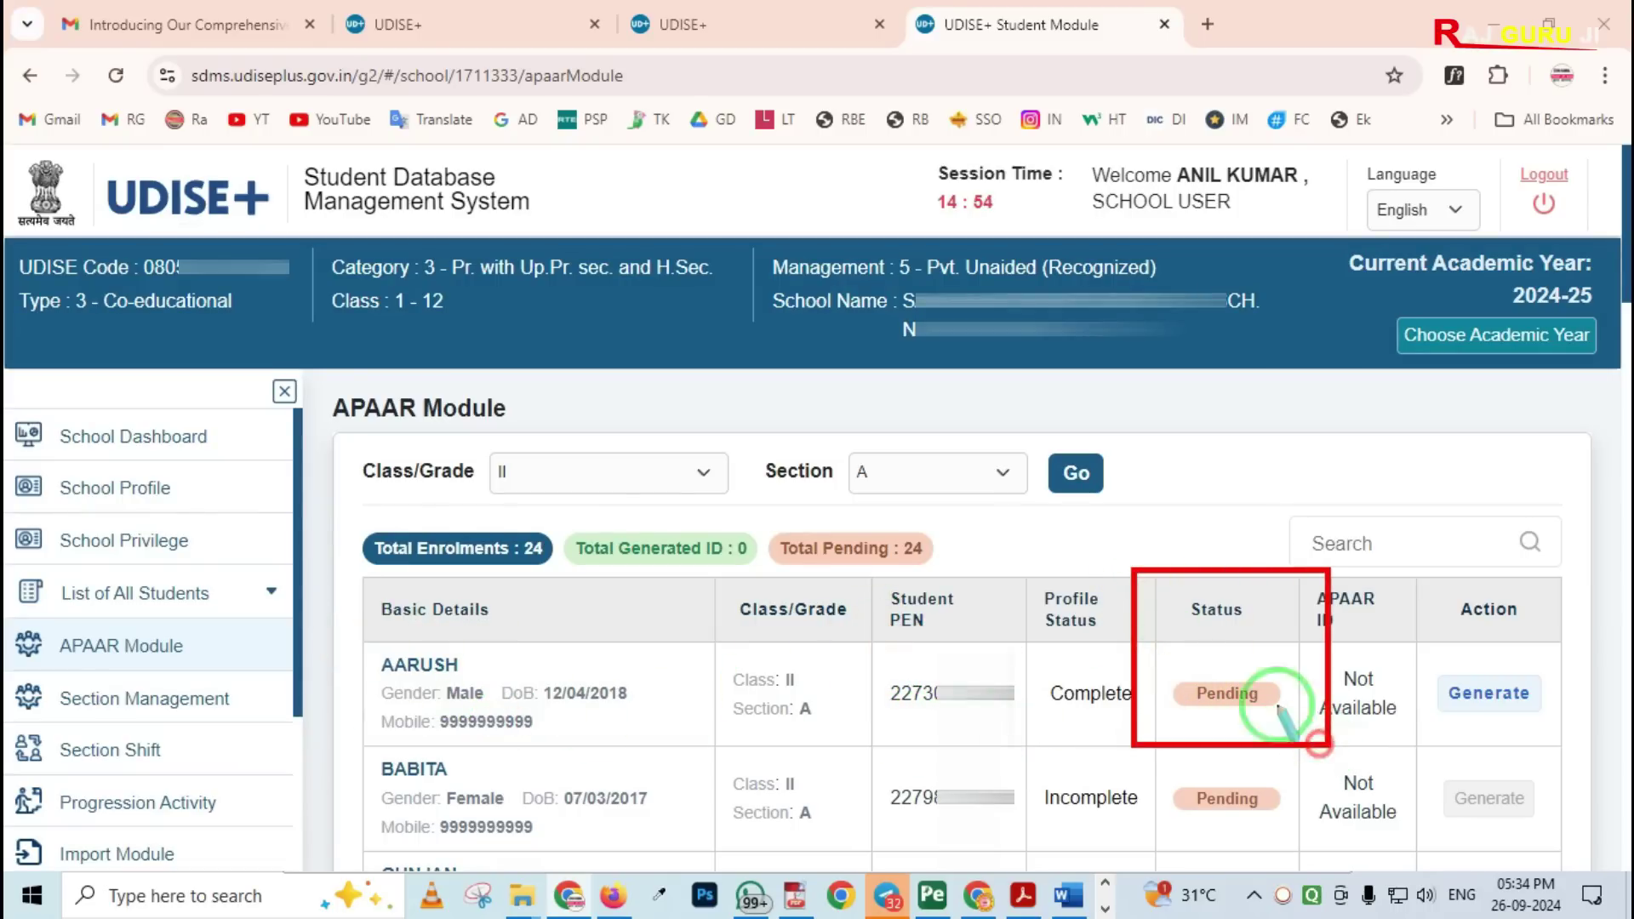
{"action": "left_click_drag", "start_coordinate": [1174, 583], "coordinate": [1262, 631]}
{"action": "mouse_move", "coordinate": [1159, 651]}
{"action": "left_mouse_down"}
{"action": "mouse_move", "coordinate": [1189, 704]}
{"action": "mouse_move", "coordinate": [1281, 726]}
{"action": "left_mouse_up"}
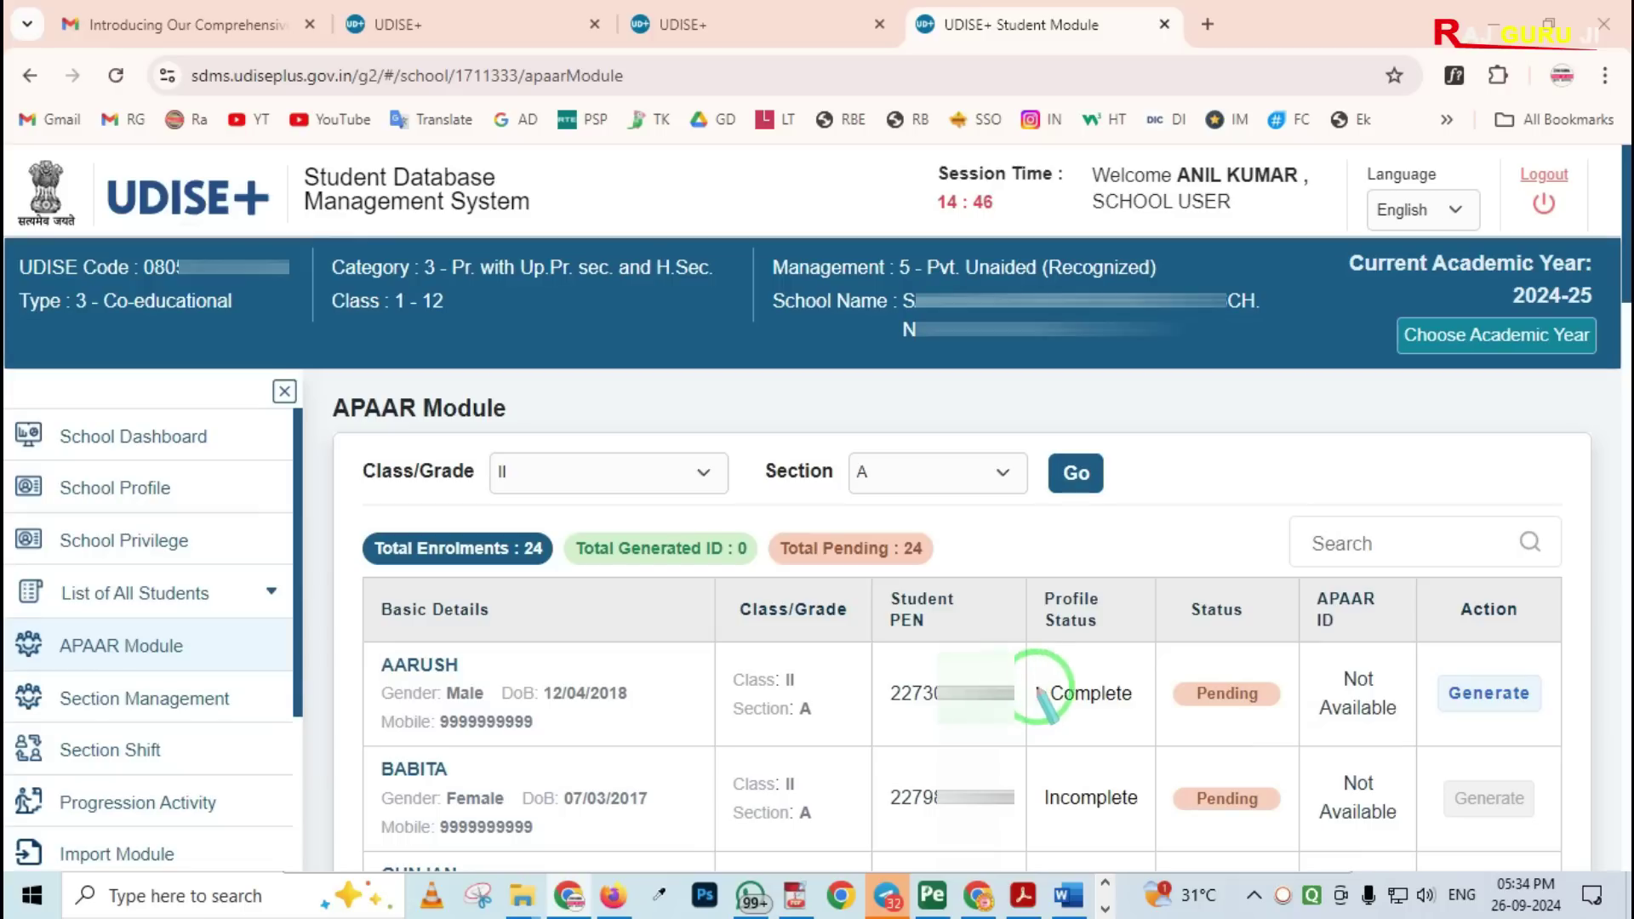
{"action": "mouse_move", "coordinate": [1170, 646]}
{"action": "left_mouse_down"}
{"action": "mouse_move", "coordinate": [1230, 728]}
{"action": "mouse_move", "coordinate": [1287, 731]}
{"action": "left_mouse_up"}
{"action": "left_click_drag", "start_coordinate": [1178, 665], "coordinate": [1281, 731]}
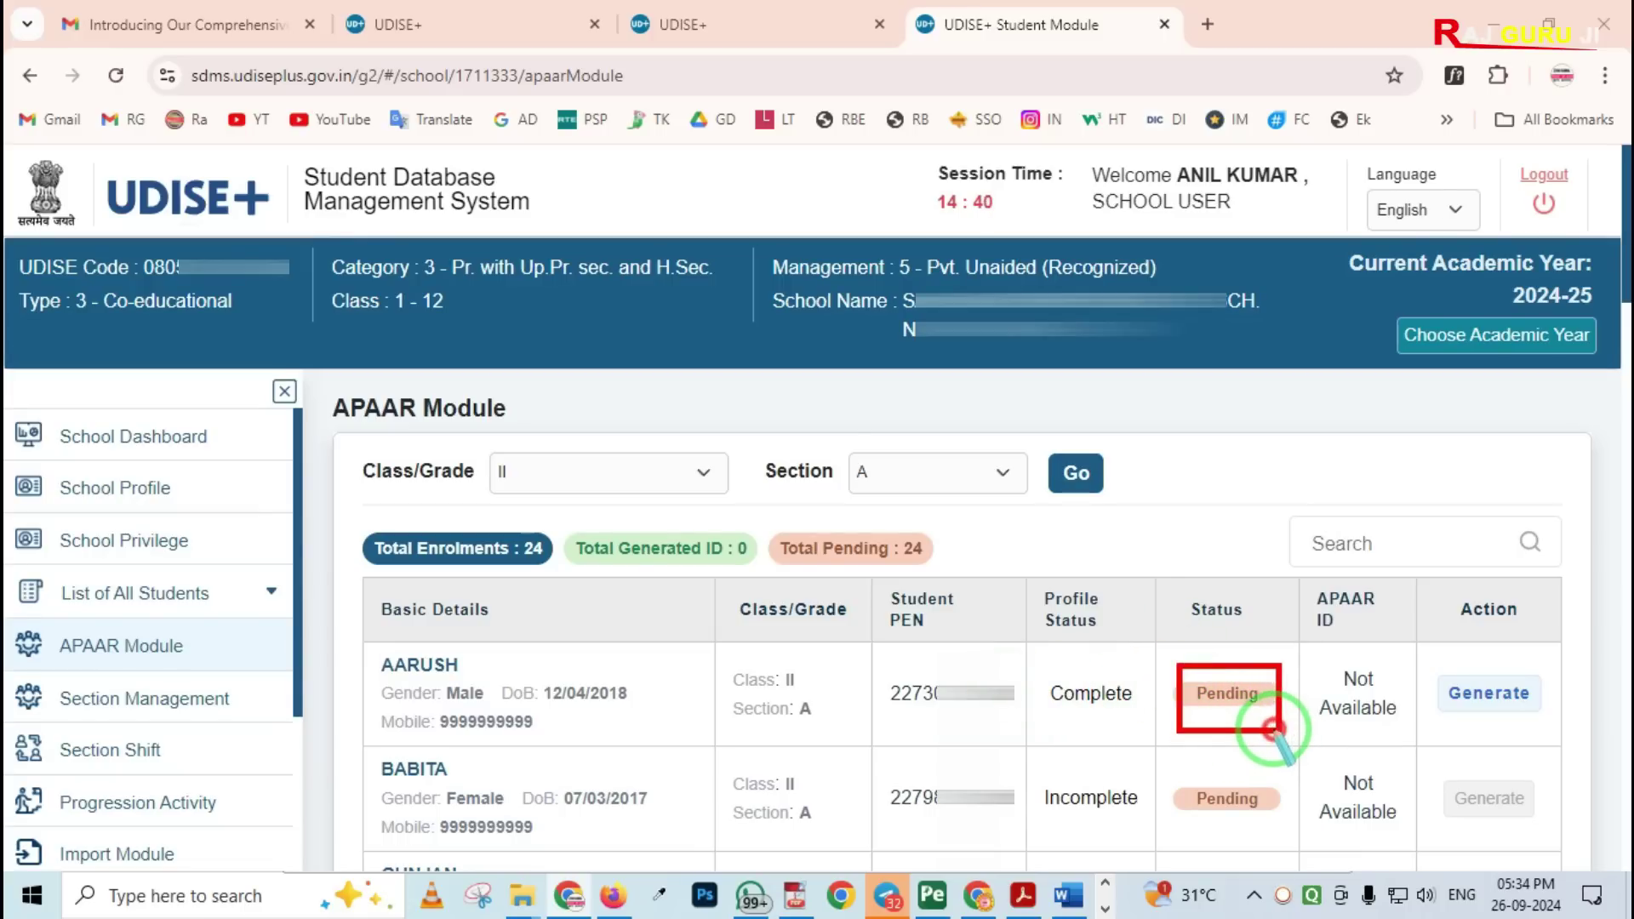
{"action": "left_click_drag", "start_coordinate": [569, 521], "coordinate": [745, 586]}
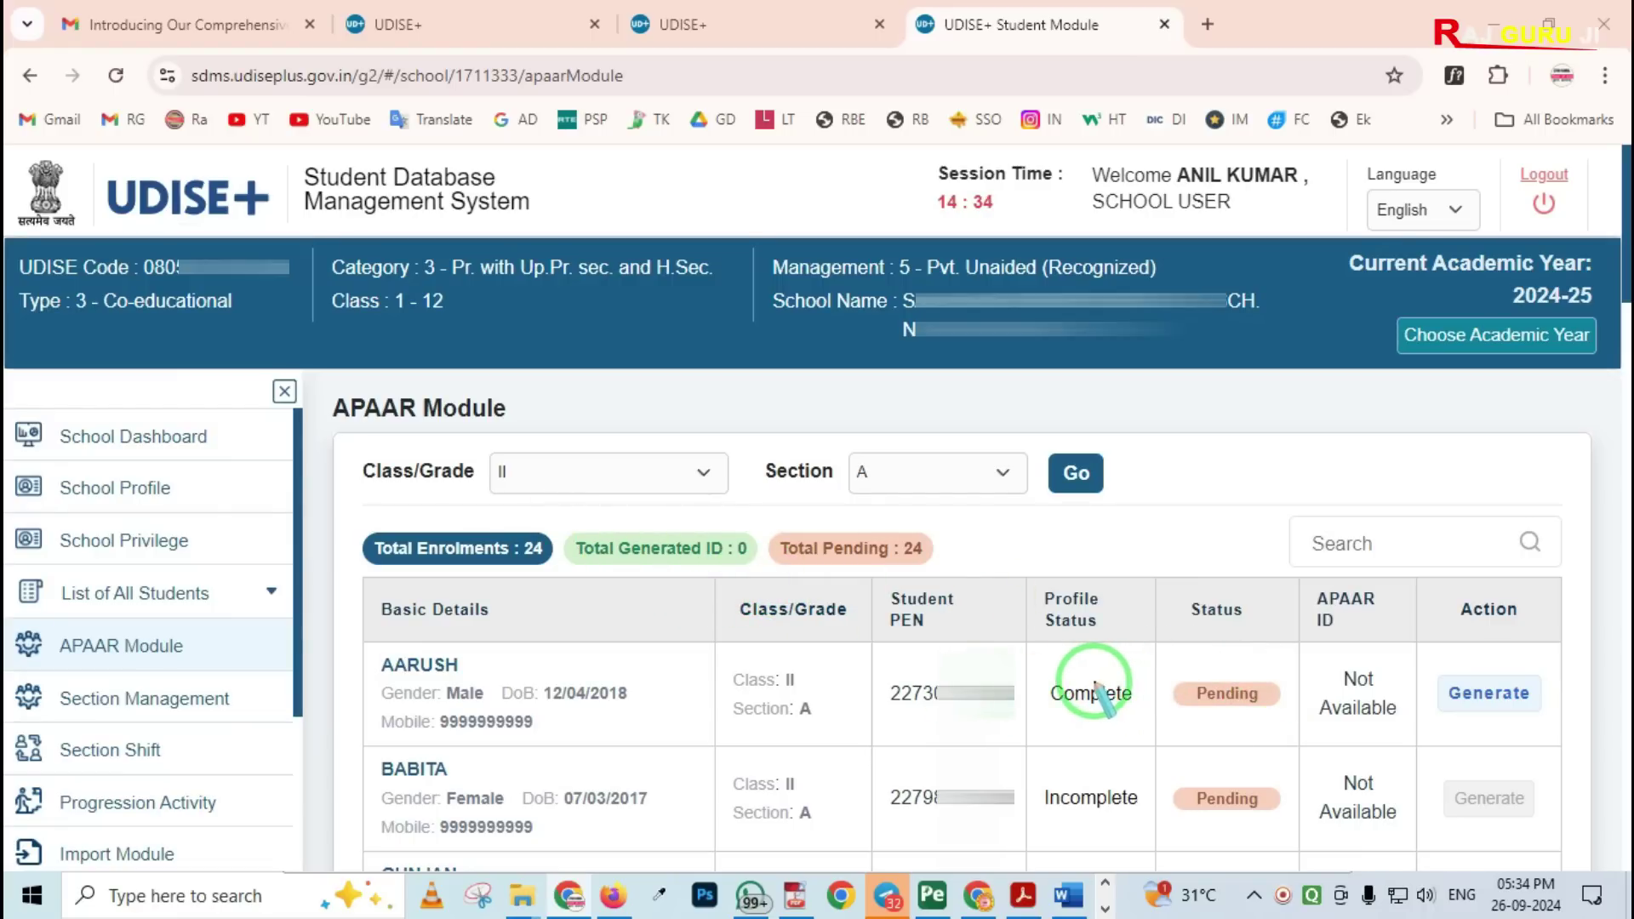
{"action": "mouse_move", "coordinate": [1413, 645]}
{"action": "left_mouse_down"}
{"action": "mouse_move", "coordinate": [1416, 715]}
{"action": "mouse_move", "coordinate": [1573, 737]}
{"action": "left_mouse_up"}
{"action": "key", "text": "Escape"}
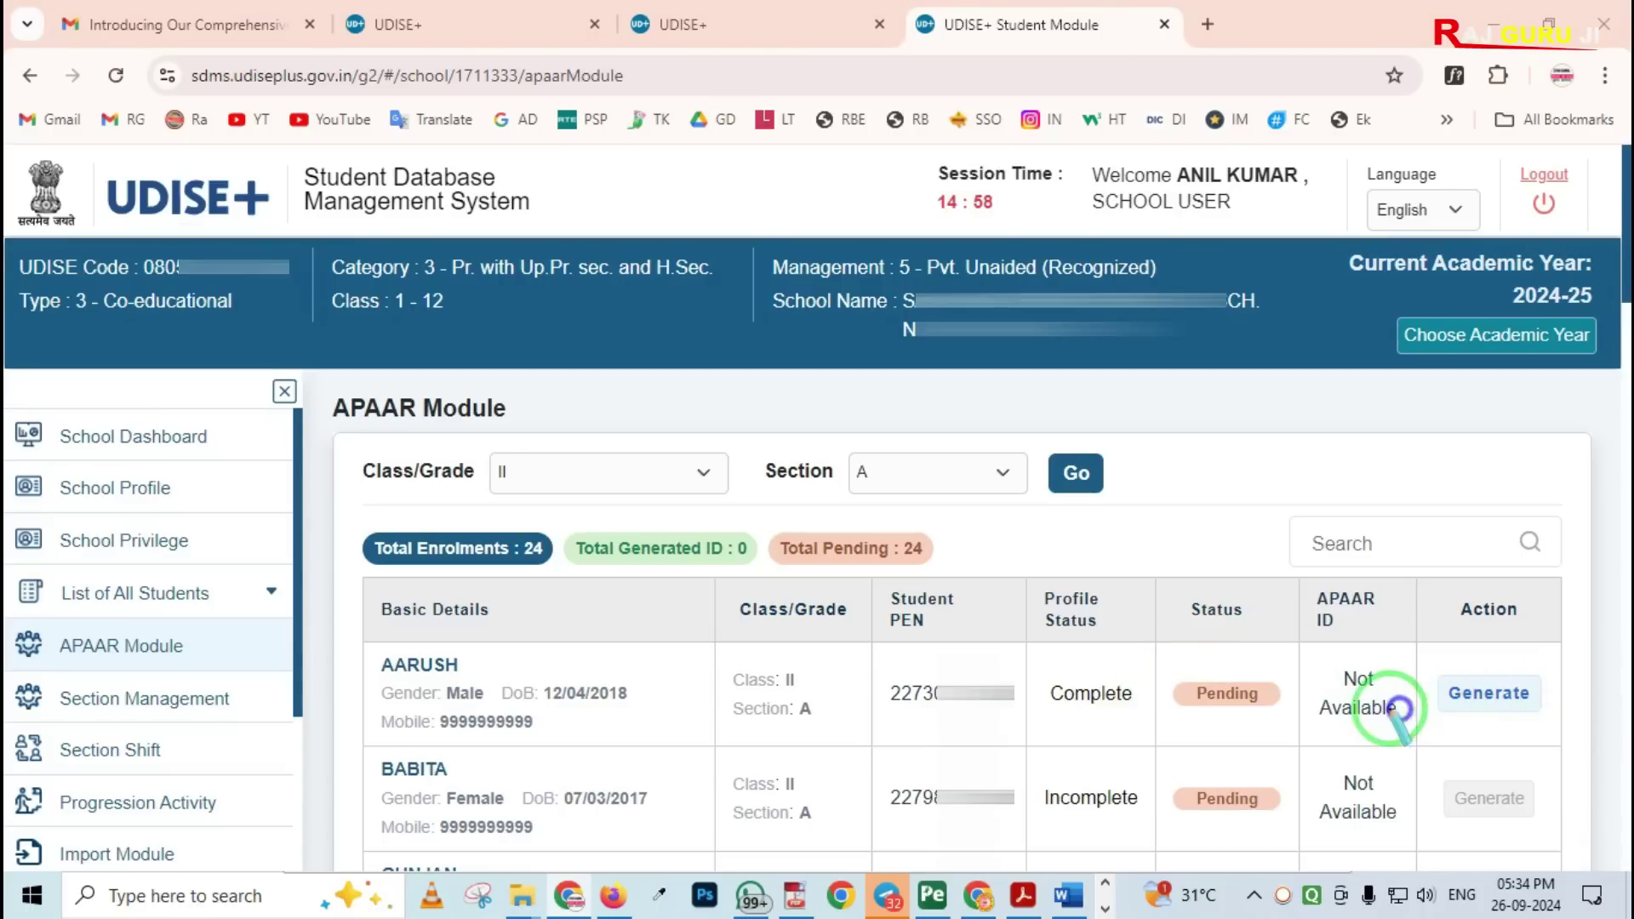
- Try to generate the APAAR ID for the first listed student, whose profile is complete, and dismiss the notice
{"action": "left_click", "coordinate": [1485, 696]}
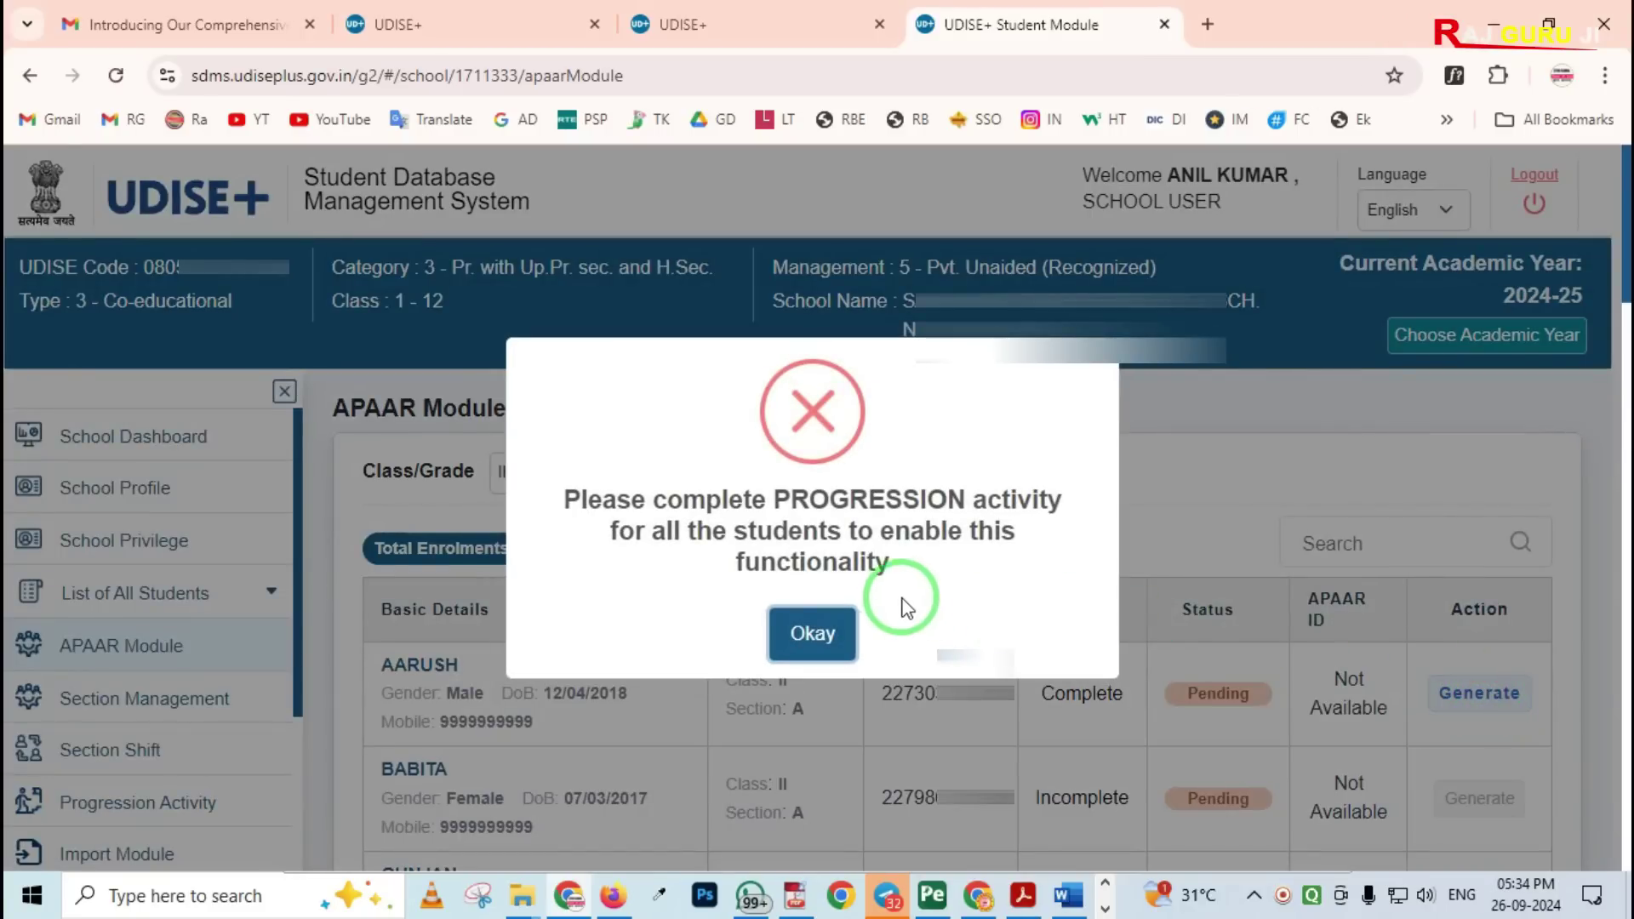
{"action": "mouse_move", "coordinate": [528, 432]}
{"action": "left_mouse_down"}
{"action": "mouse_move", "coordinate": [674, 615]}
{"action": "mouse_move", "coordinate": [1079, 678]}
{"action": "left_mouse_up"}
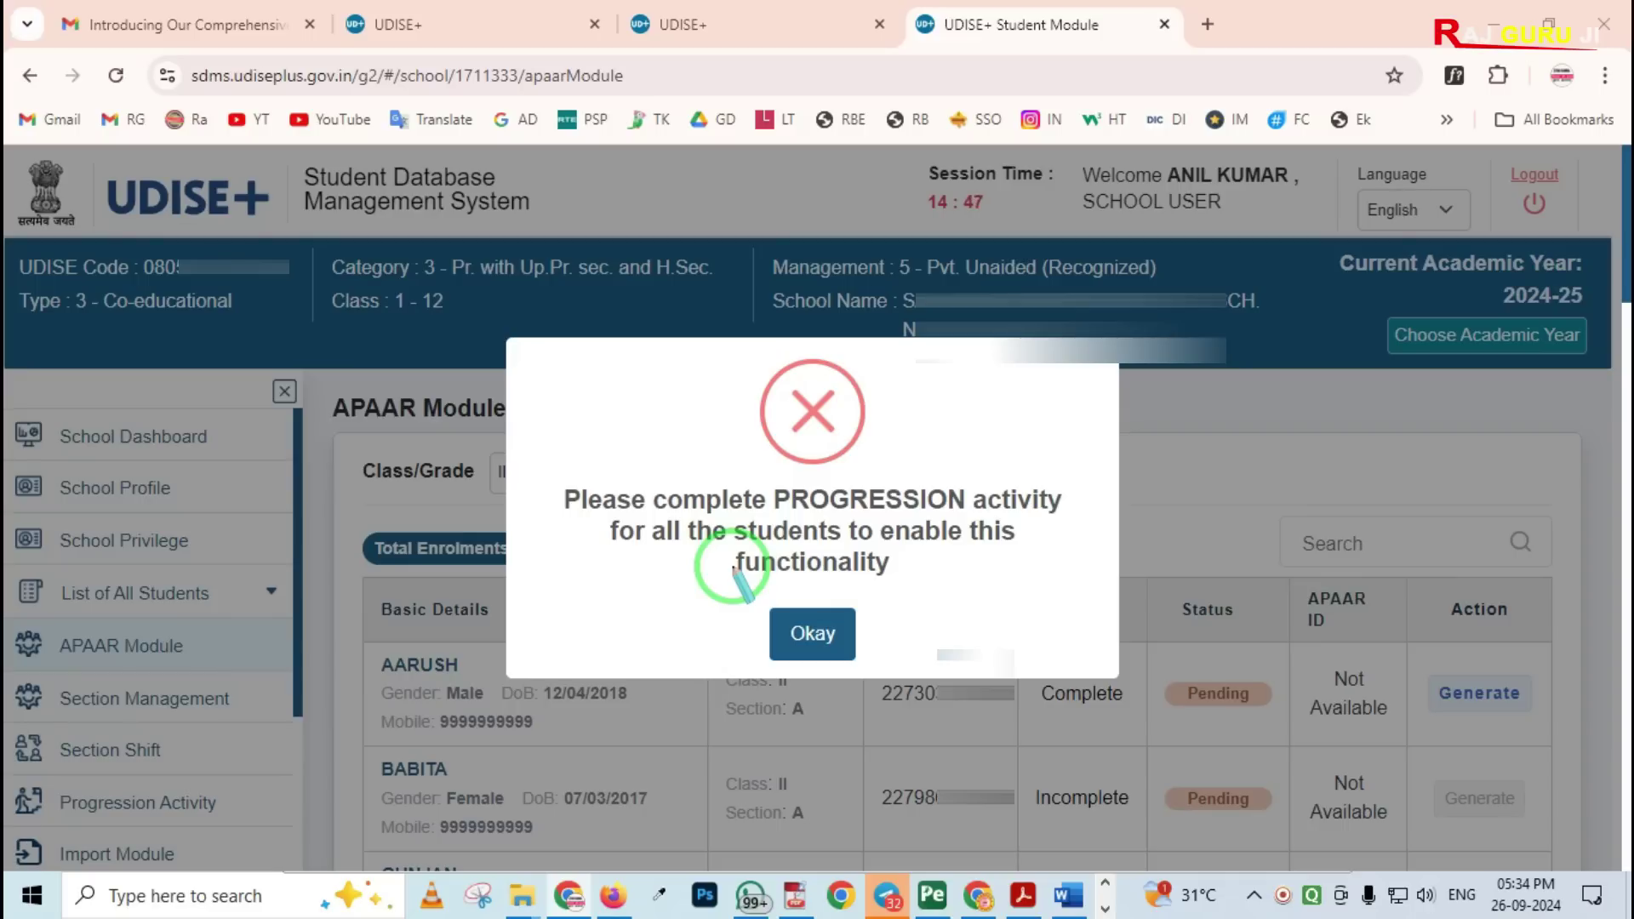
{"action": "mouse_move", "coordinate": [754, 455]}
{"action": "left_mouse_down"}
{"action": "mouse_move", "coordinate": [784, 509]}
{"action": "mouse_move", "coordinate": [1064, 563]}
{"action": "left_mouse_up"}
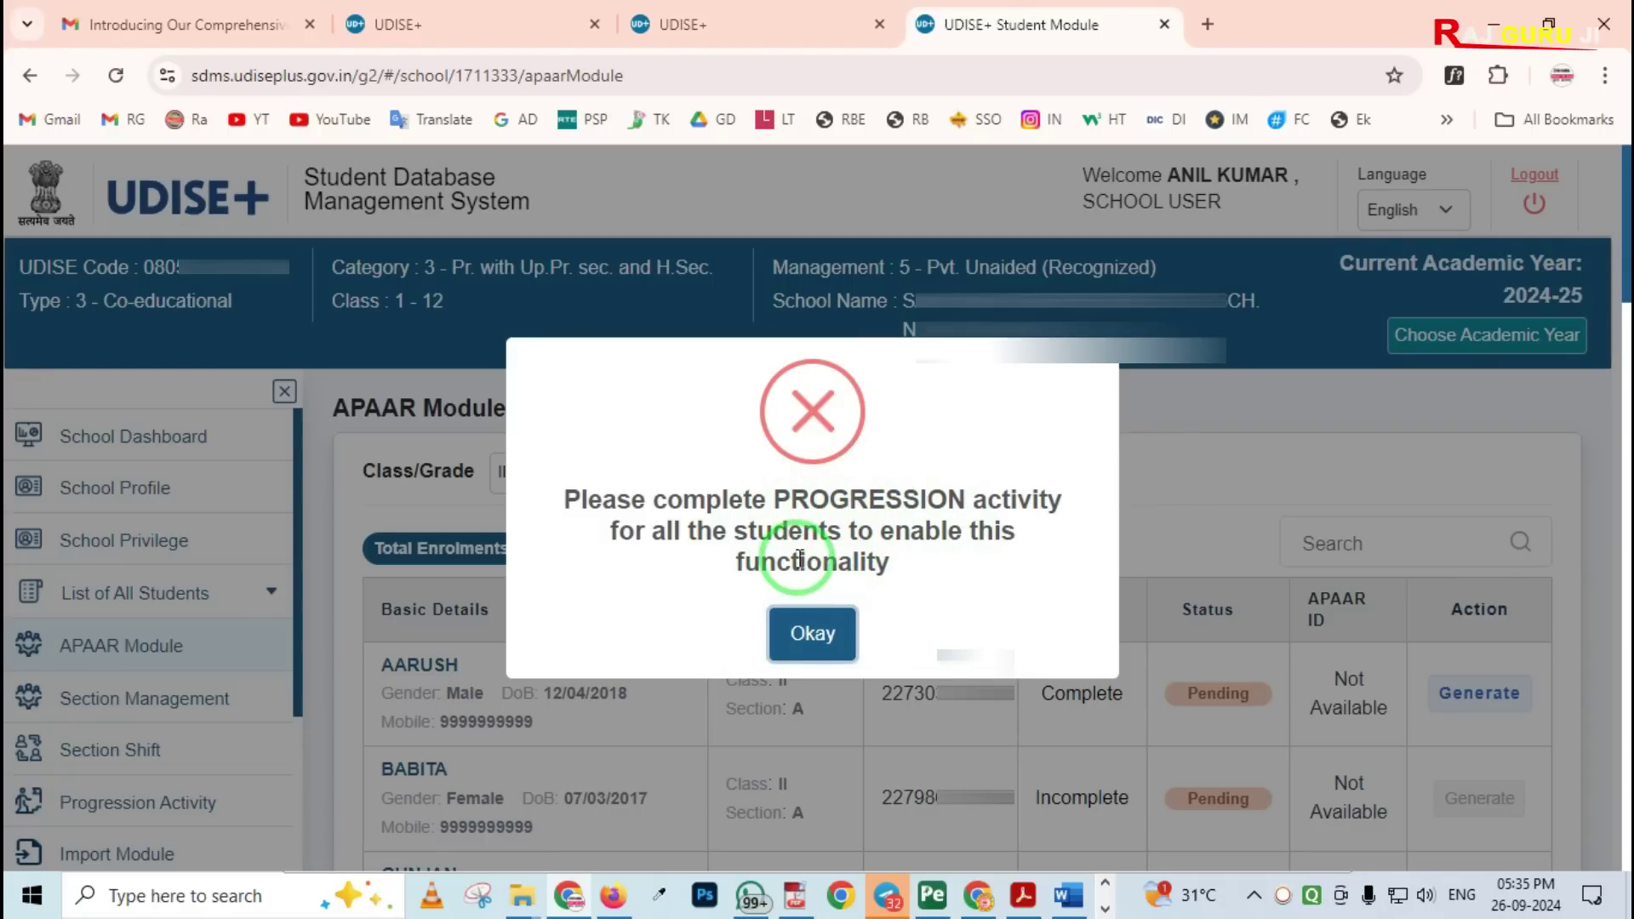
{"action": "left_click", "coordinate": [837, 637]}
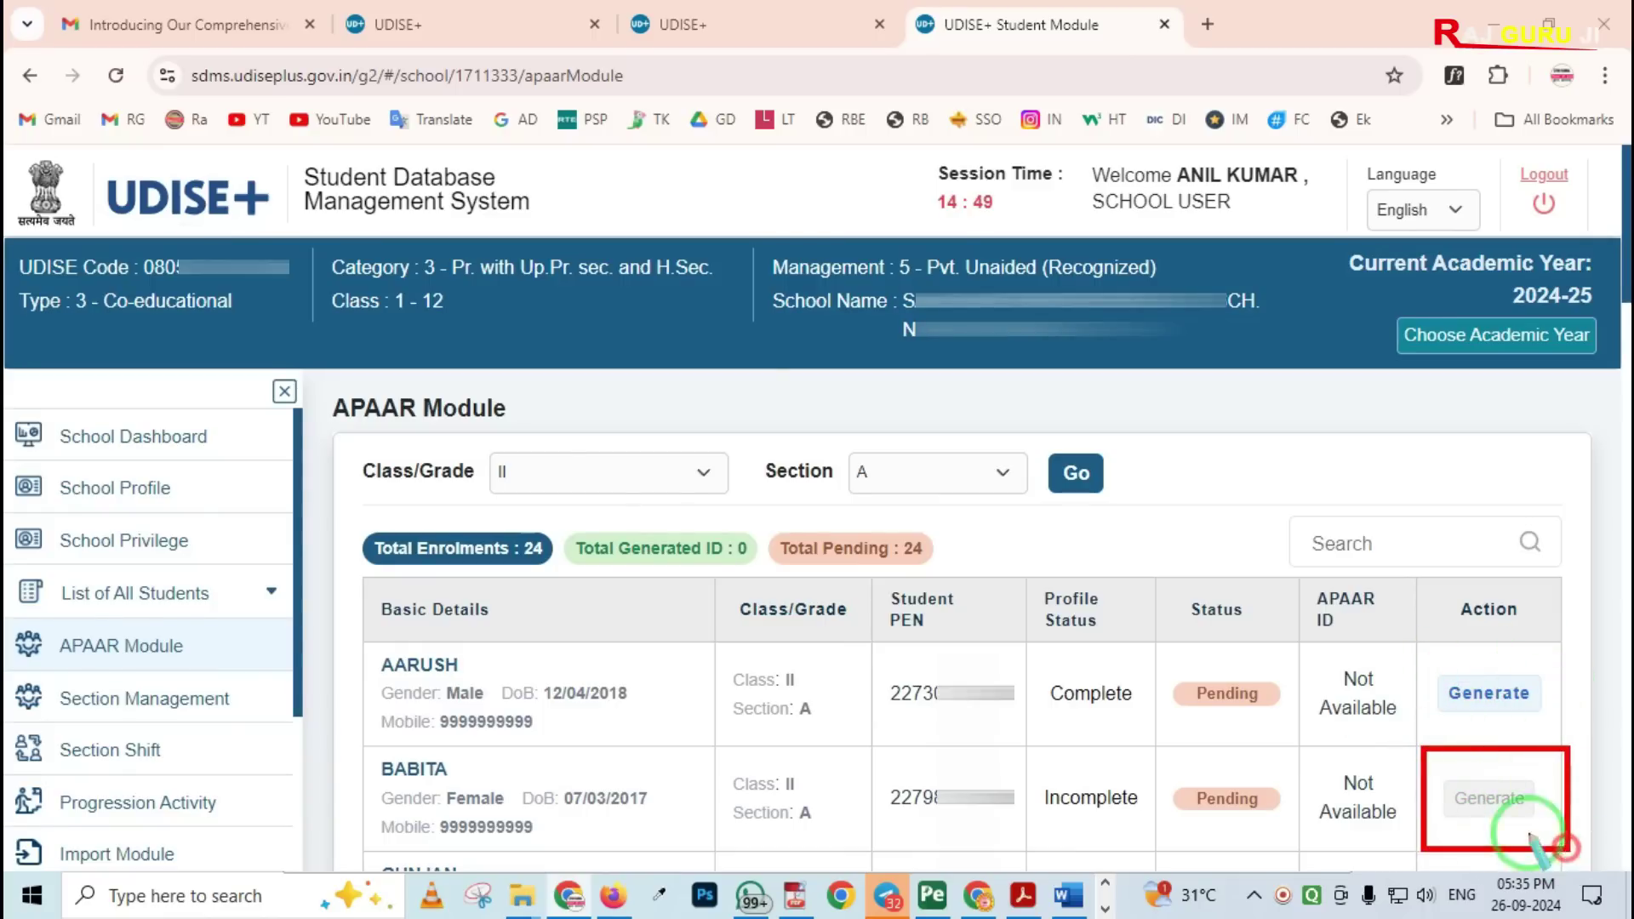
- Check the APAAR ID generation conditions for the second listed student, whose profile is incomplete, and close the notice
{"action": "left_click", "coordinate": [1498, 804]}
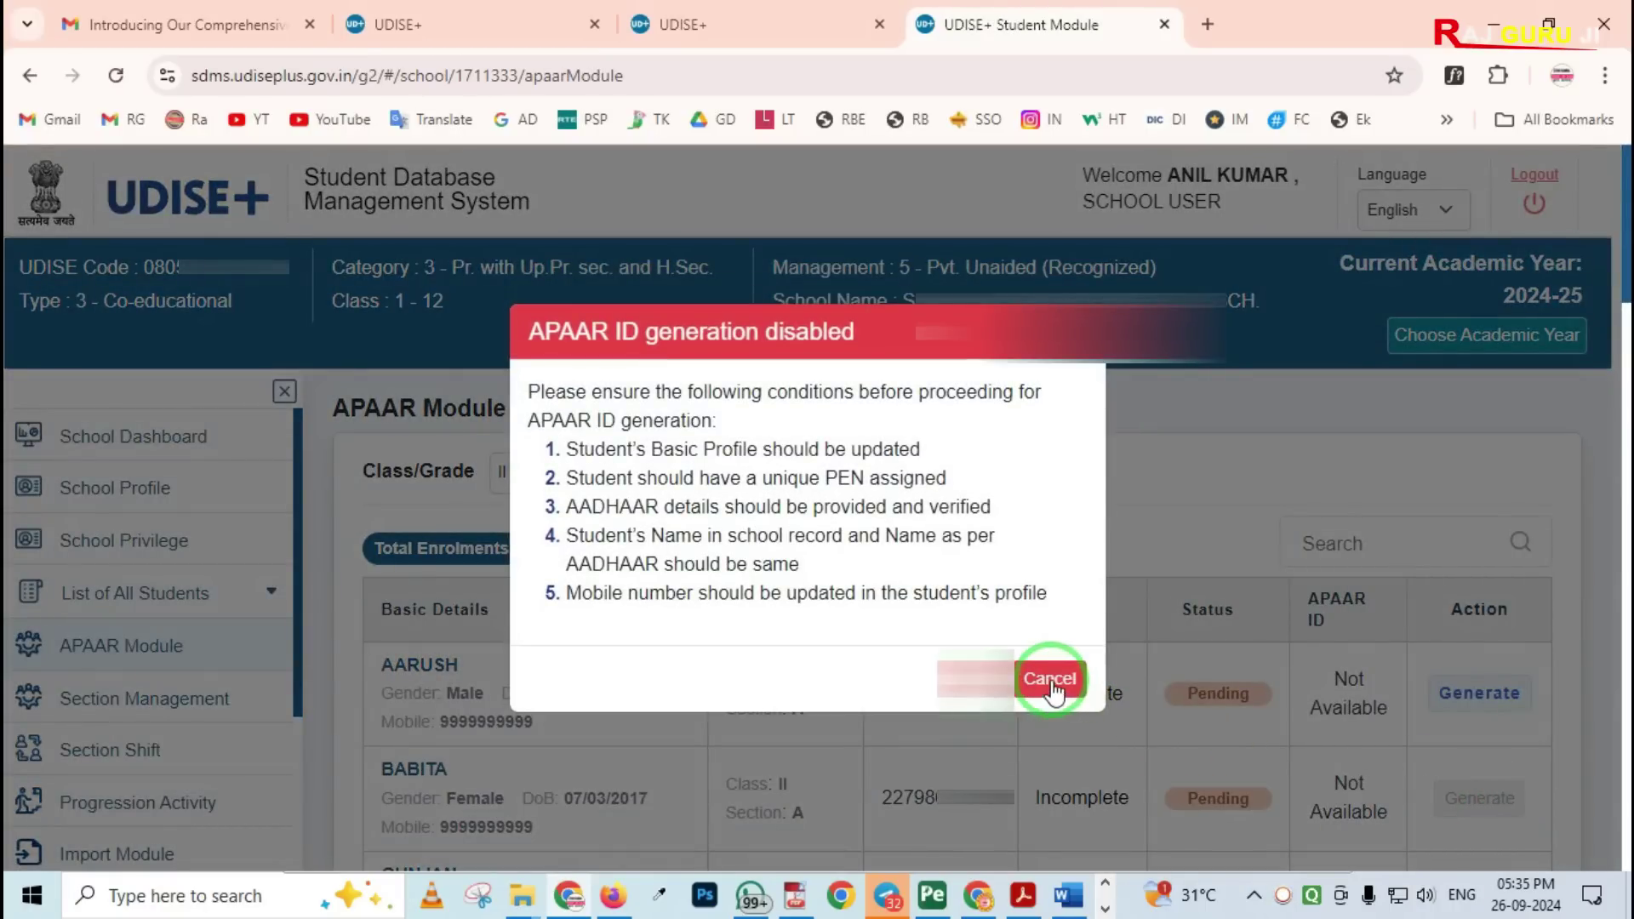
{"action": "left_click", "coordinate": [1051, 679]}
{"action": "left_click", "coordinate": [1480, 799]}
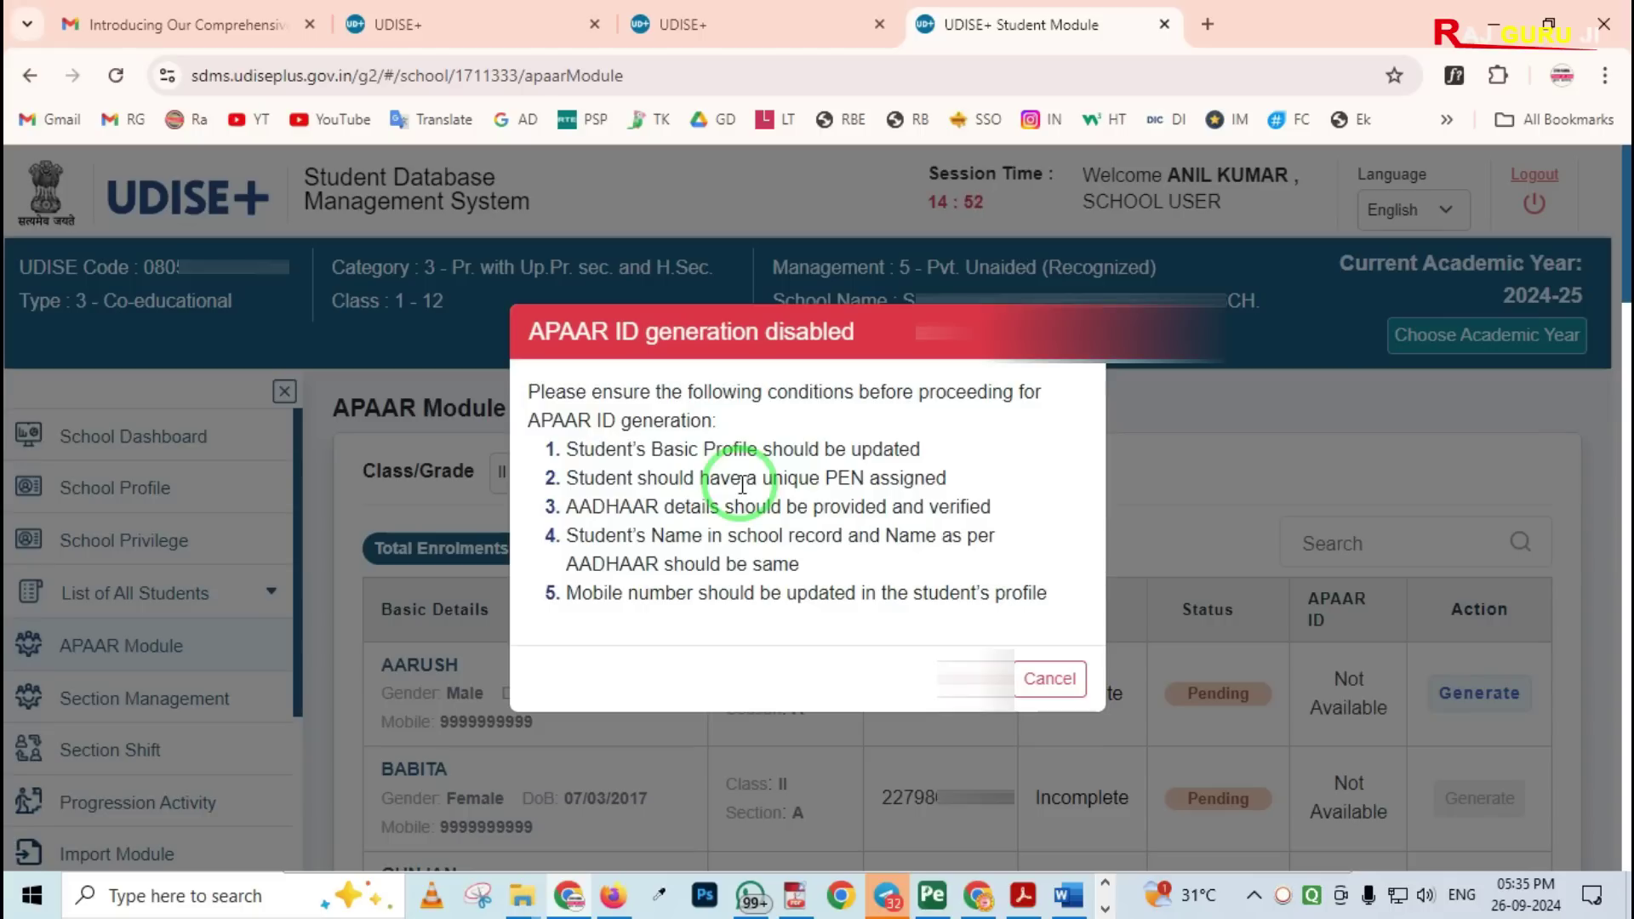
{"action": "left_click", "coordinate": [1049, 679]}
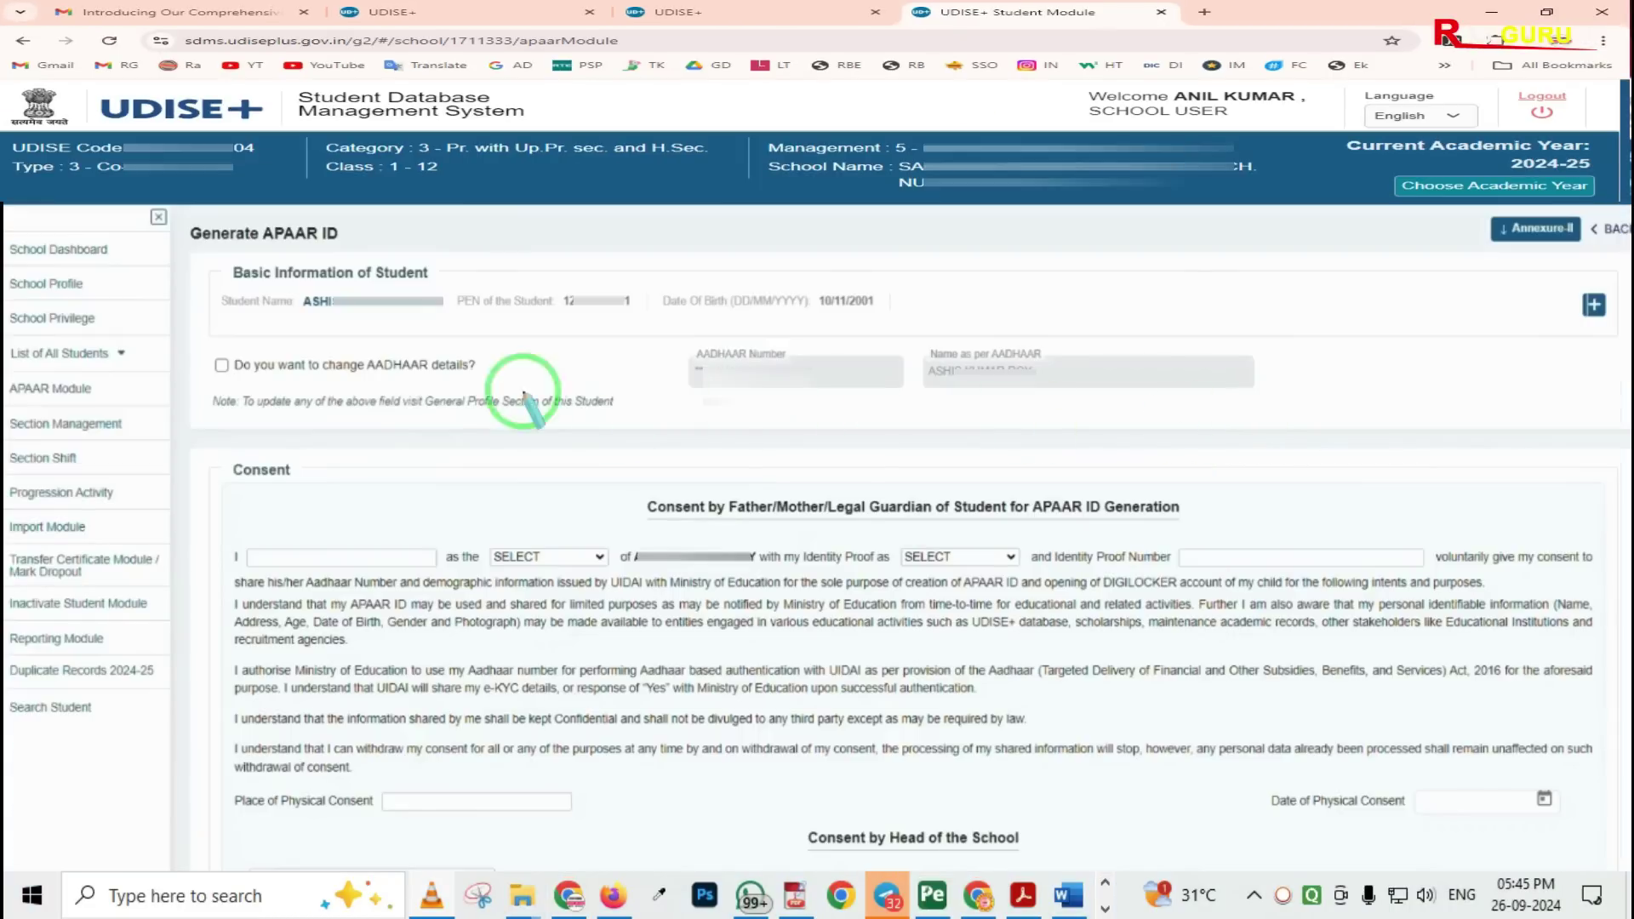
- Examine the student's name, PEN, date of birth and AADHAAR details on the Generate APAAR ID form
{"action": "mouse_move", "coordinate": [180, 209]}
{"action": "left_mouse_down"}
{"action": "mouse_move", "coordinate": [223, 249]}
{"action": "mouse_move", "coordinate": [389, 252]}
{"action": "left_mouse_up"}
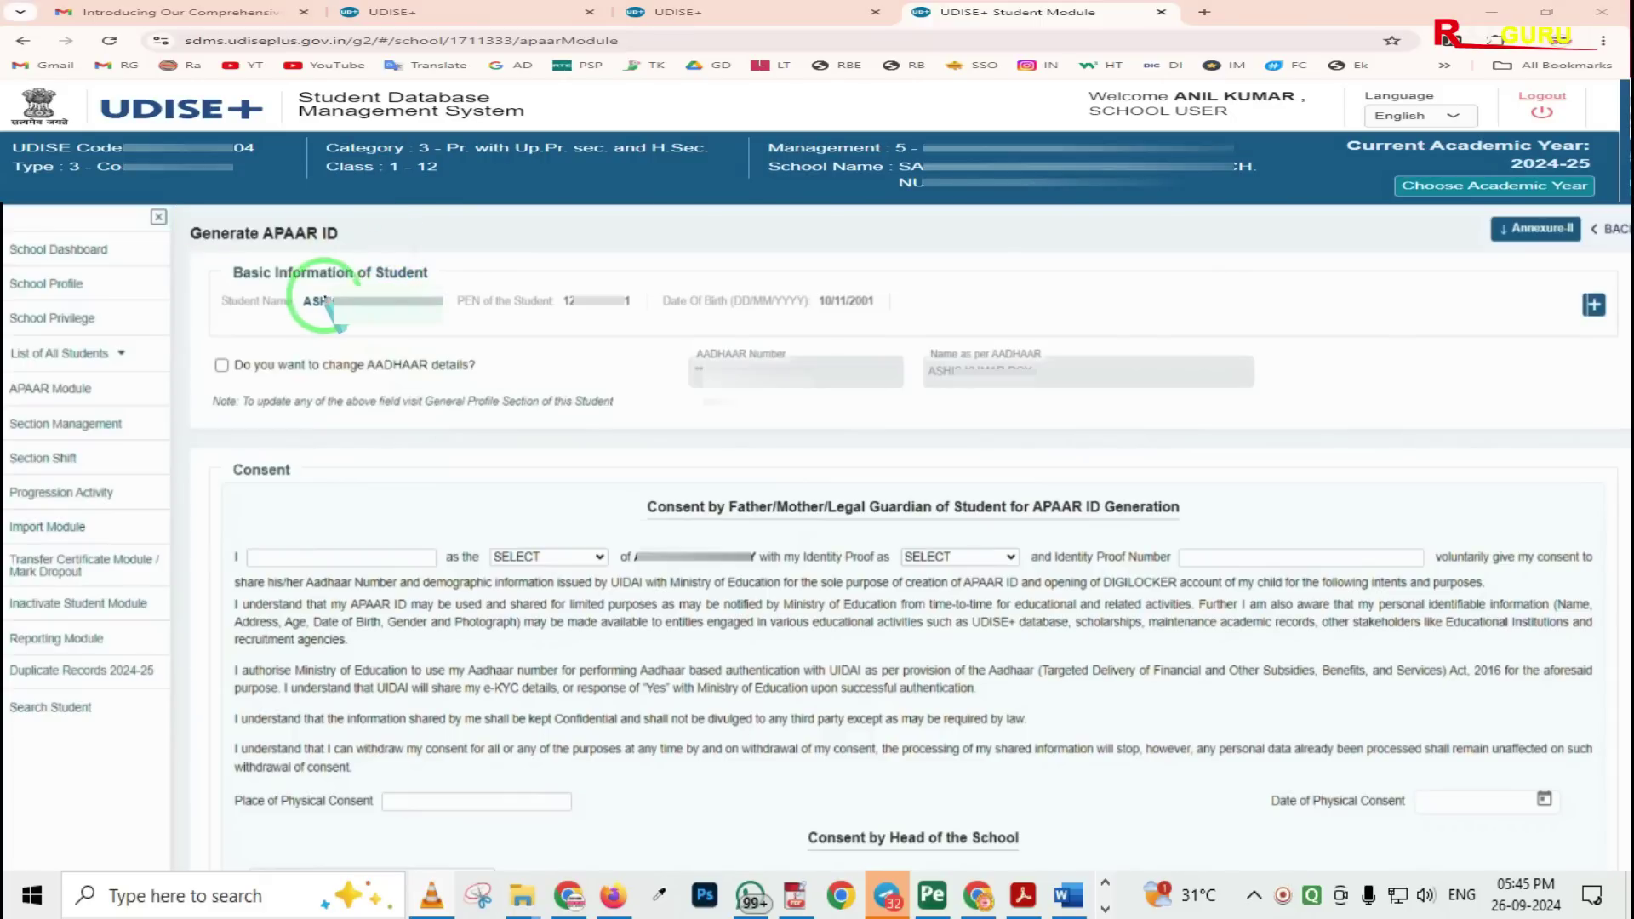
{"action": "mouse_move", "coordinate": [294, 289]}
{"action": "left_mouse_down"}
{"action": "mouse_move", "coordinate": [349, 324]}
{"action": "mouse_move", "coordinate": [441, 329]}
{"action": "left_mouse_up"}
{"action": "left_click_drag", "start_coordinate": [560, 280], "coordinate": [629, 339]}
{"action": "left_click_drag", "start_coordinate": [805, 288], "coordinate": [895, 347]}
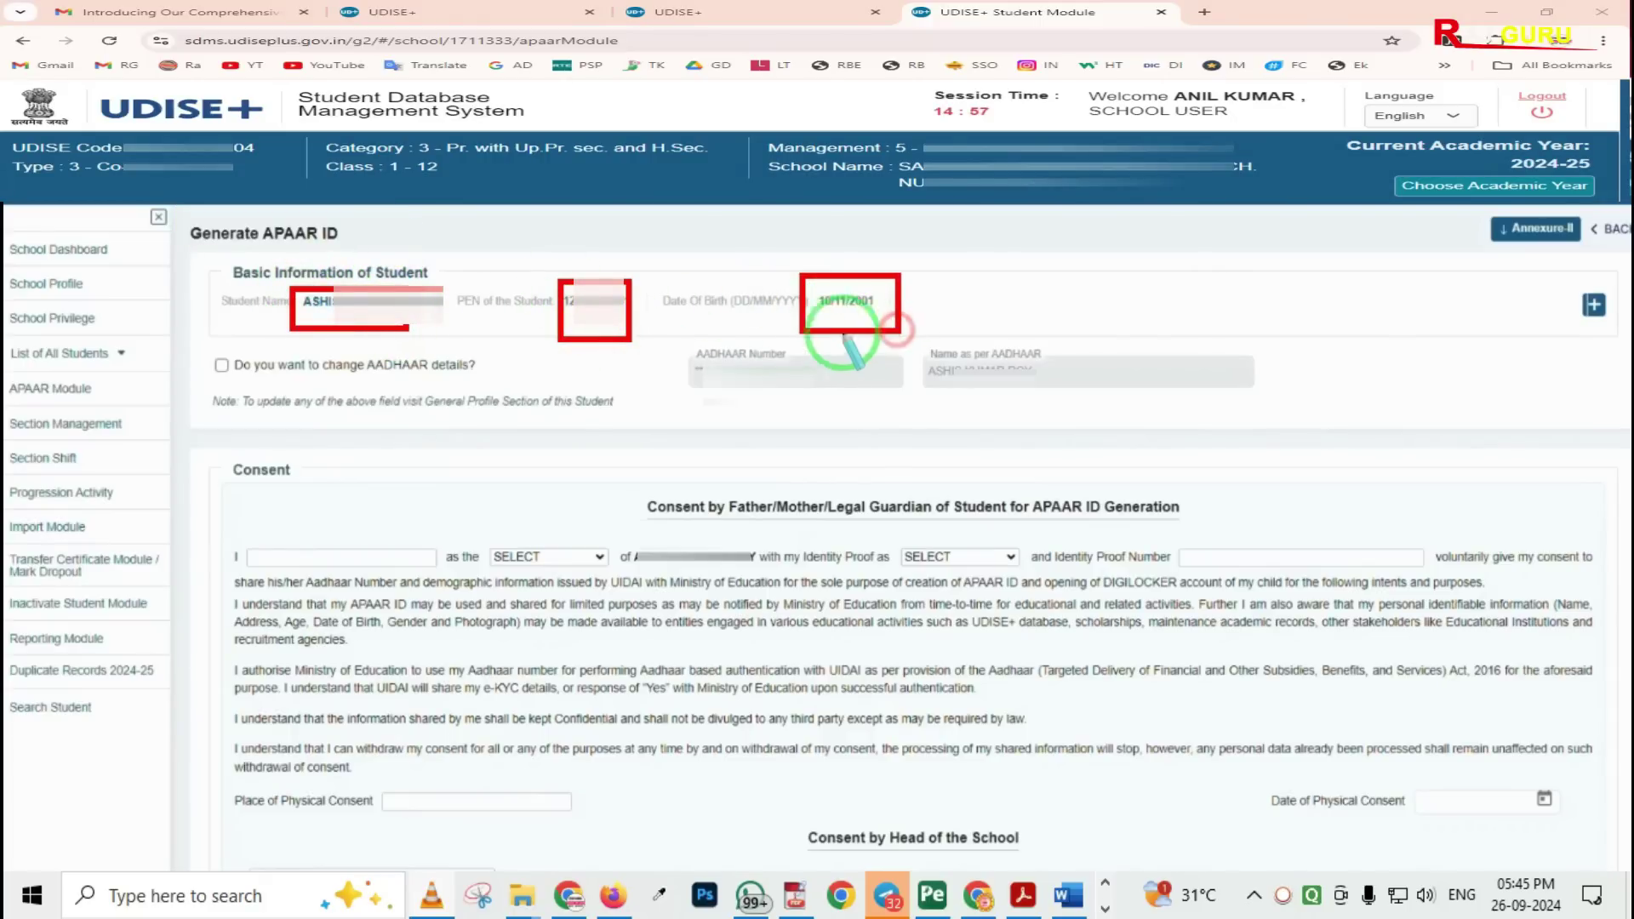
{"action": "mouse_move", "coordinate": [672, 328]}
{"action": "left_mouse_down"}
{"action": "mouse_move", "coordinate": [730, 366]}
{"action": "mouse_move", "coordinate": [840, 398]}
{"action": "left_mouse_up"}
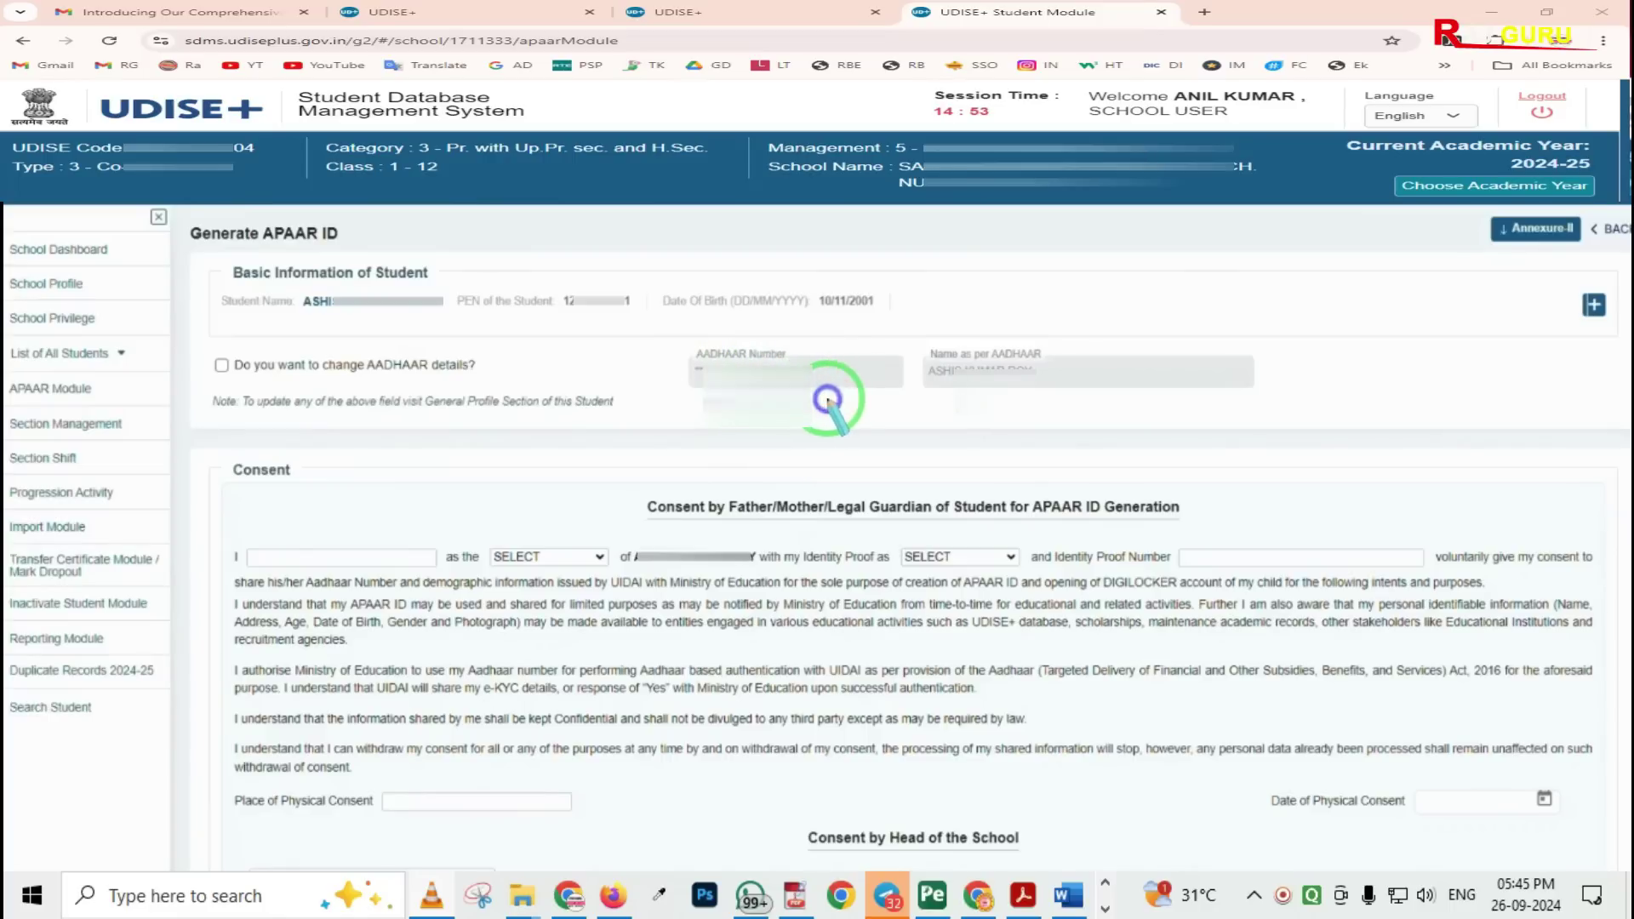
{"action": "left_click_drag", "start_coordinate": [916, 338], "coordinate": [1043, 403]}
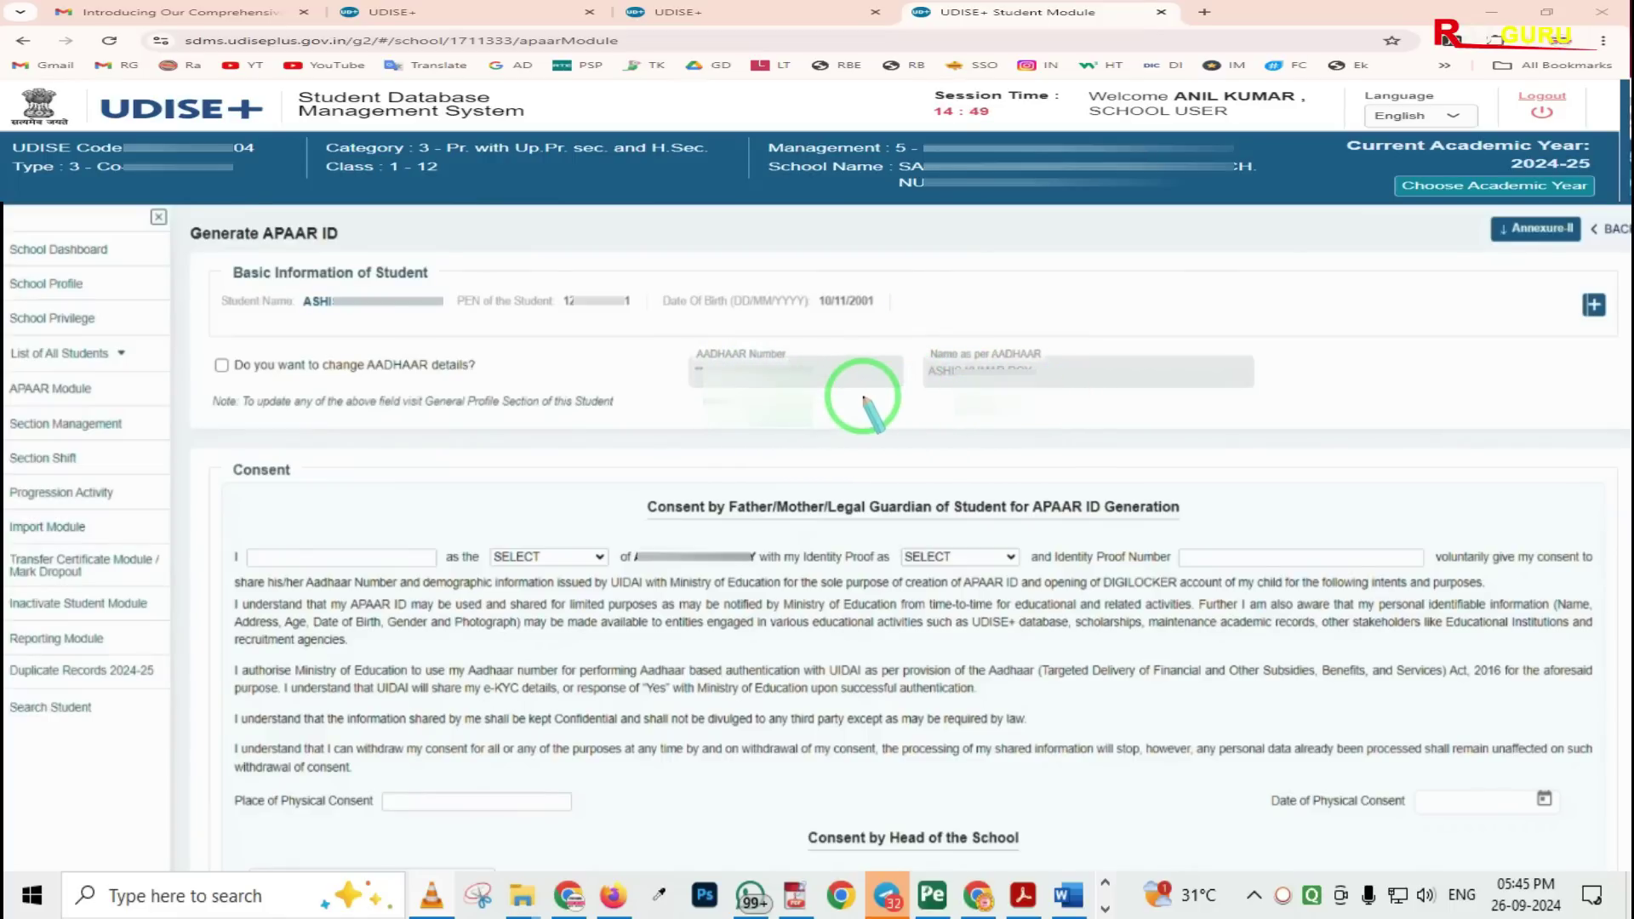
- Check the name as per AADHAAR, the option to change AADHAAR details and the expandable basic student information
{"action": "mouse_move", "coordinate": [909, 338]}
{"action": "left_mouse_down"}
{"action": "mouse_move", "coordinate": [962, 382]}
{"action": "mouse_move", "coordinate": [1074, 402]}
{"action": "left_mouse_up"}
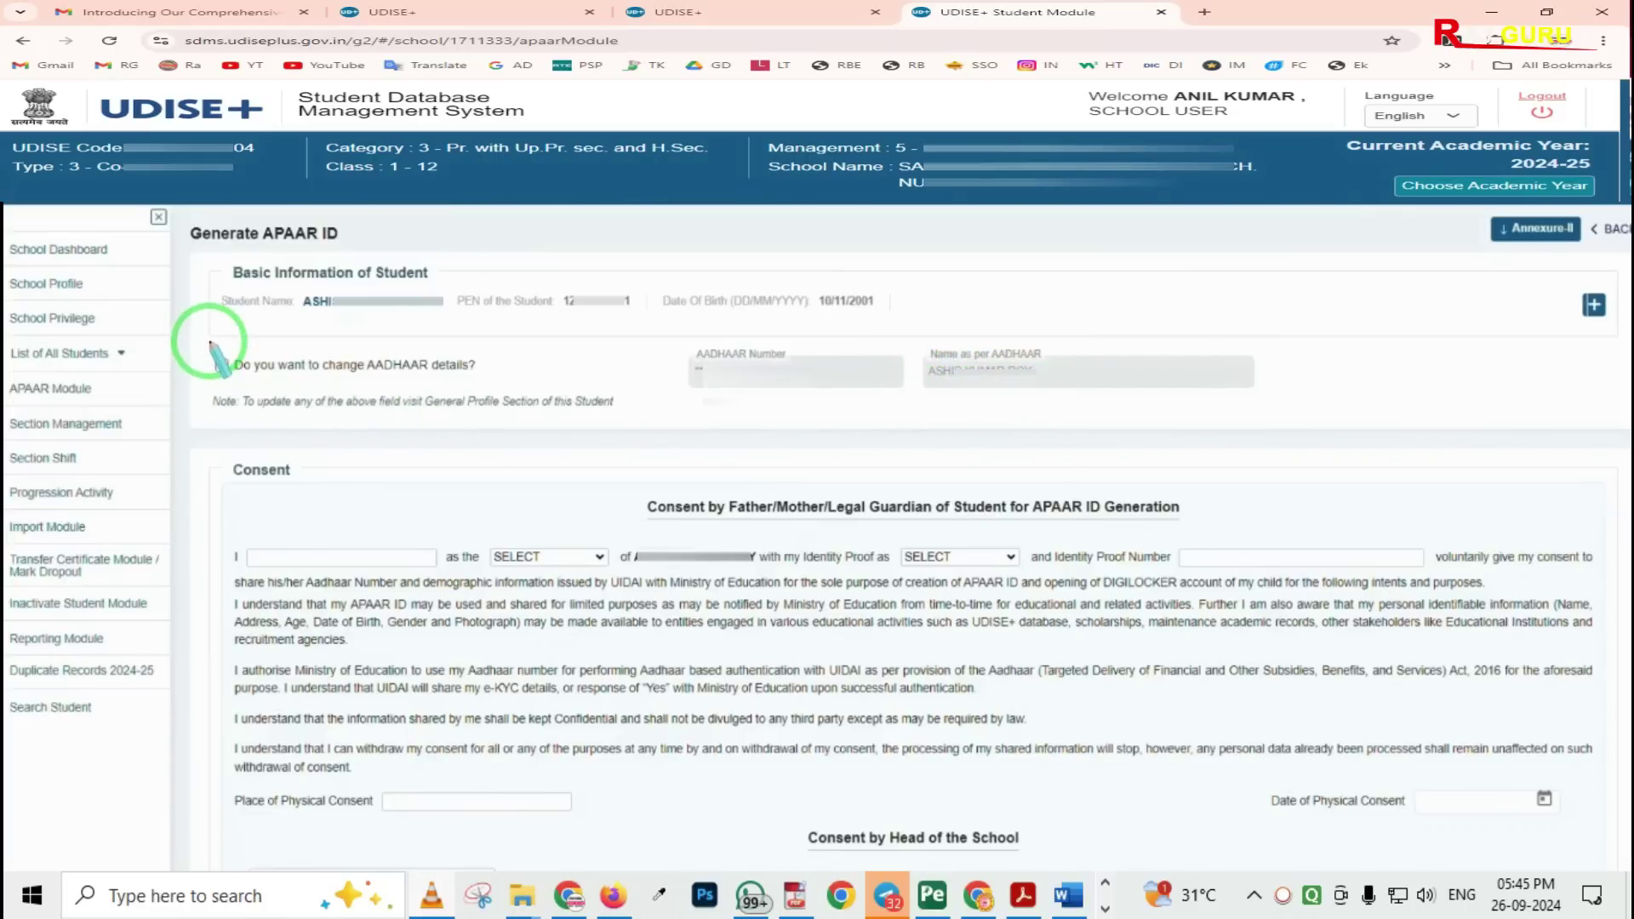
{"action": "left_click_drag", "start_coordinate": [206, 341], "coordinate": [430, 400]}
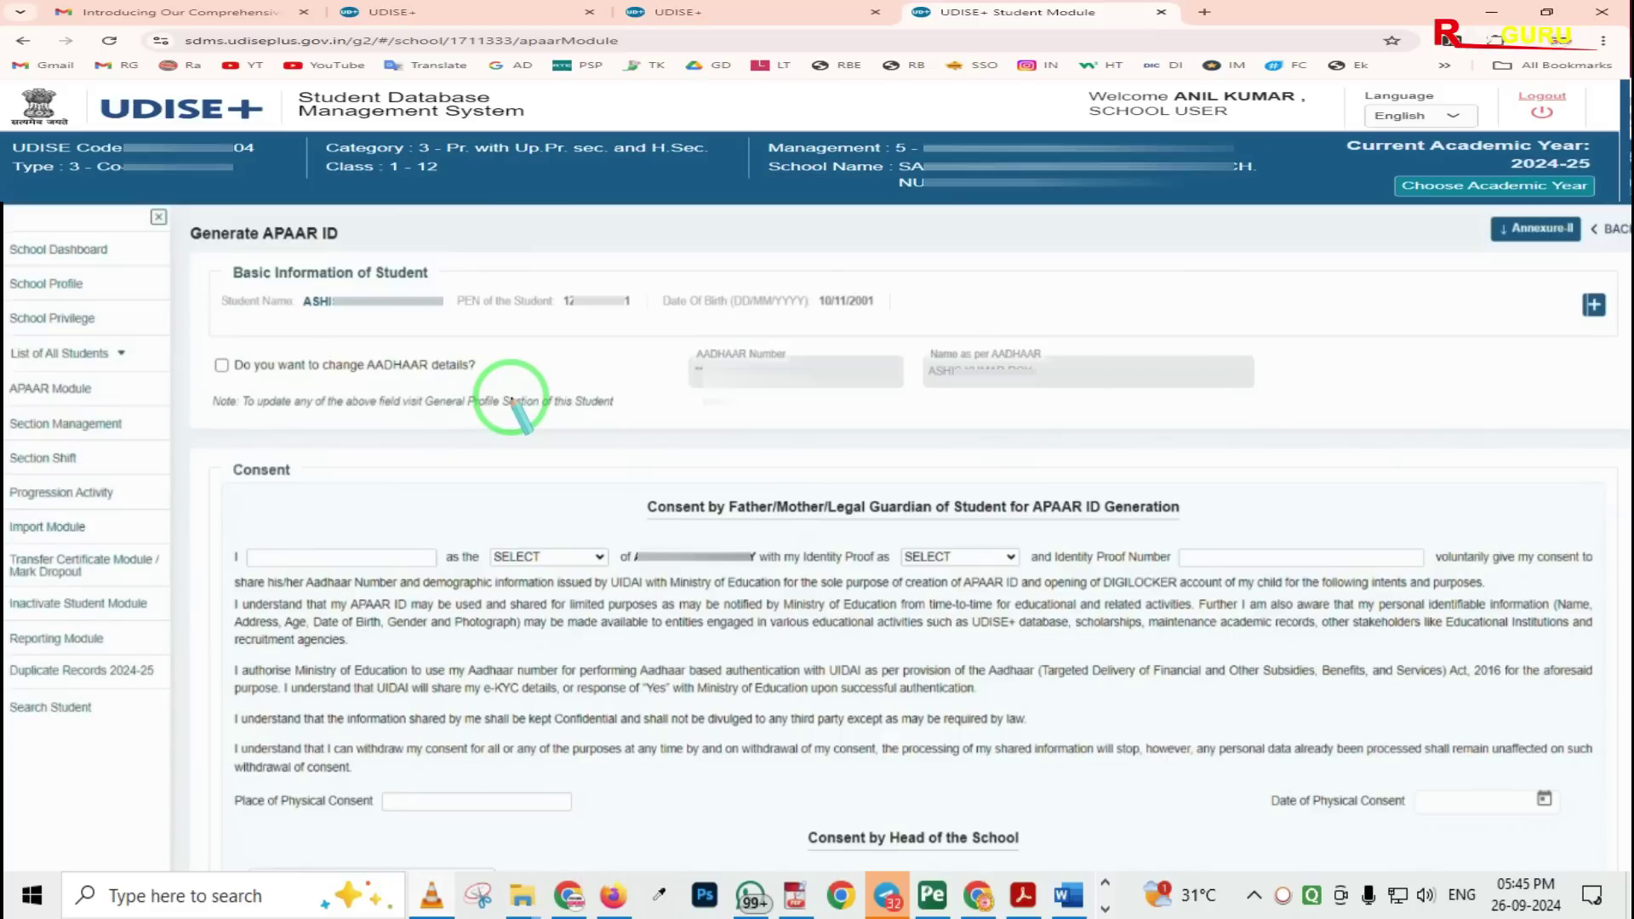
{"action": "left_click_drag", "start_coordinate": [1552, 270], "coordinate": [1625, 345]}
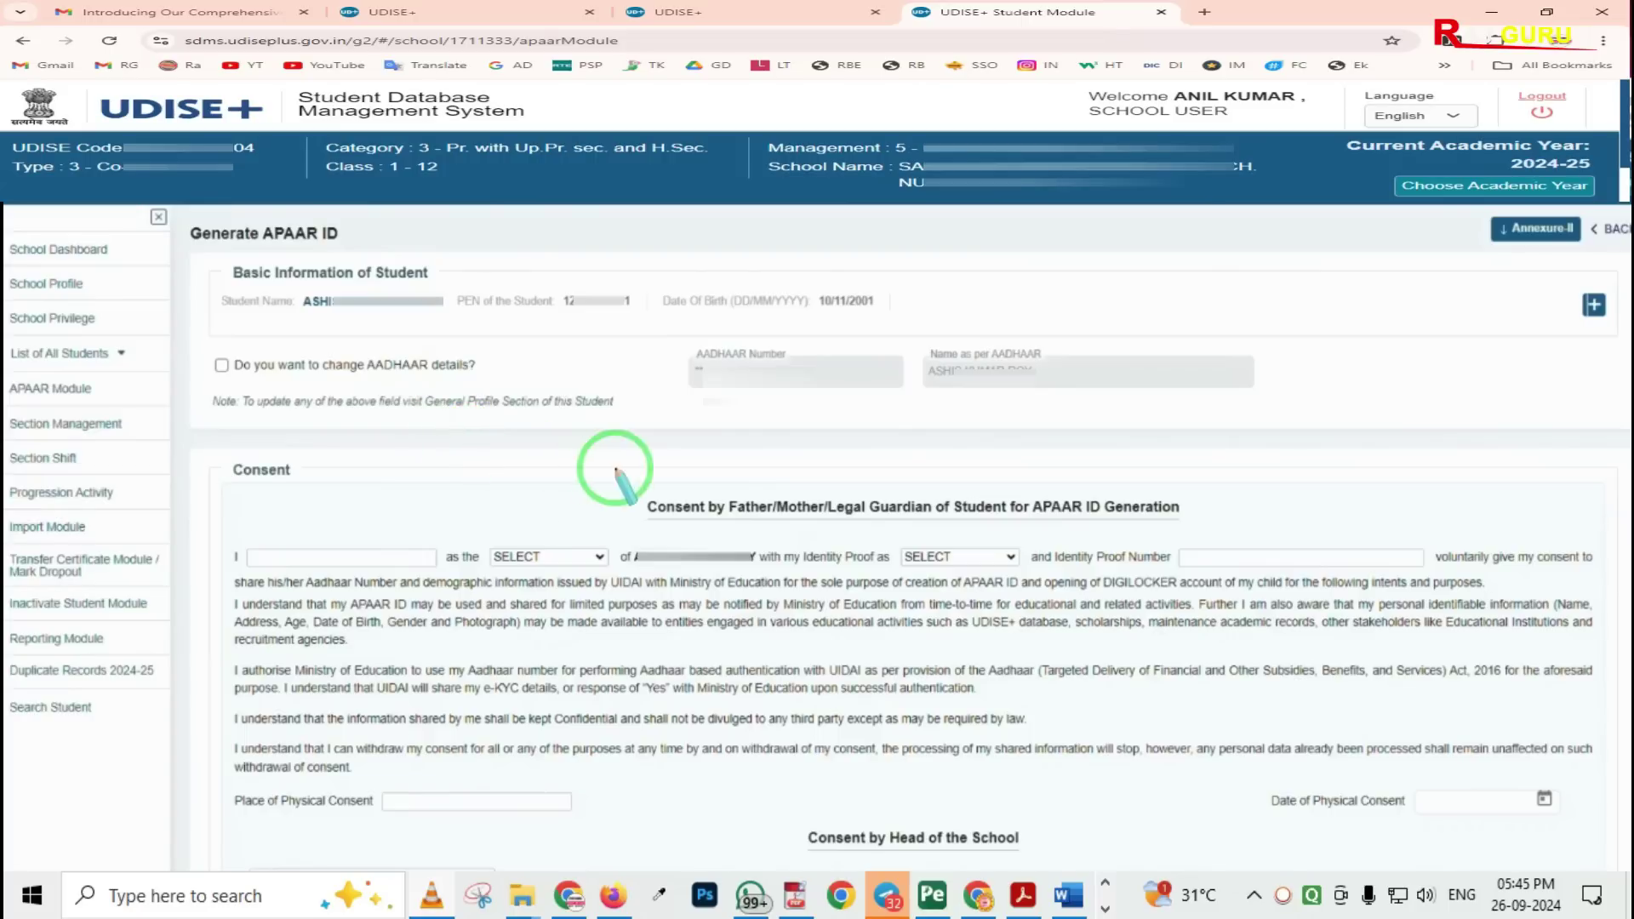
- Examine the parent or guardian consent fields: name, relationship, identity proof type and number, and place and date of physical consent
{"action": "mouse_move", "coordinate": [608, 447]}
{"action": "left_mouse_down"}
{"action": "mouse_move", "coordinate": [817, 588]}
{"action": "mouse_move", "coordinate": [950, 535]}
{"action": "mouse_move", "coordinate": [1215, 547]}
{"action": "left_mouse_up"}
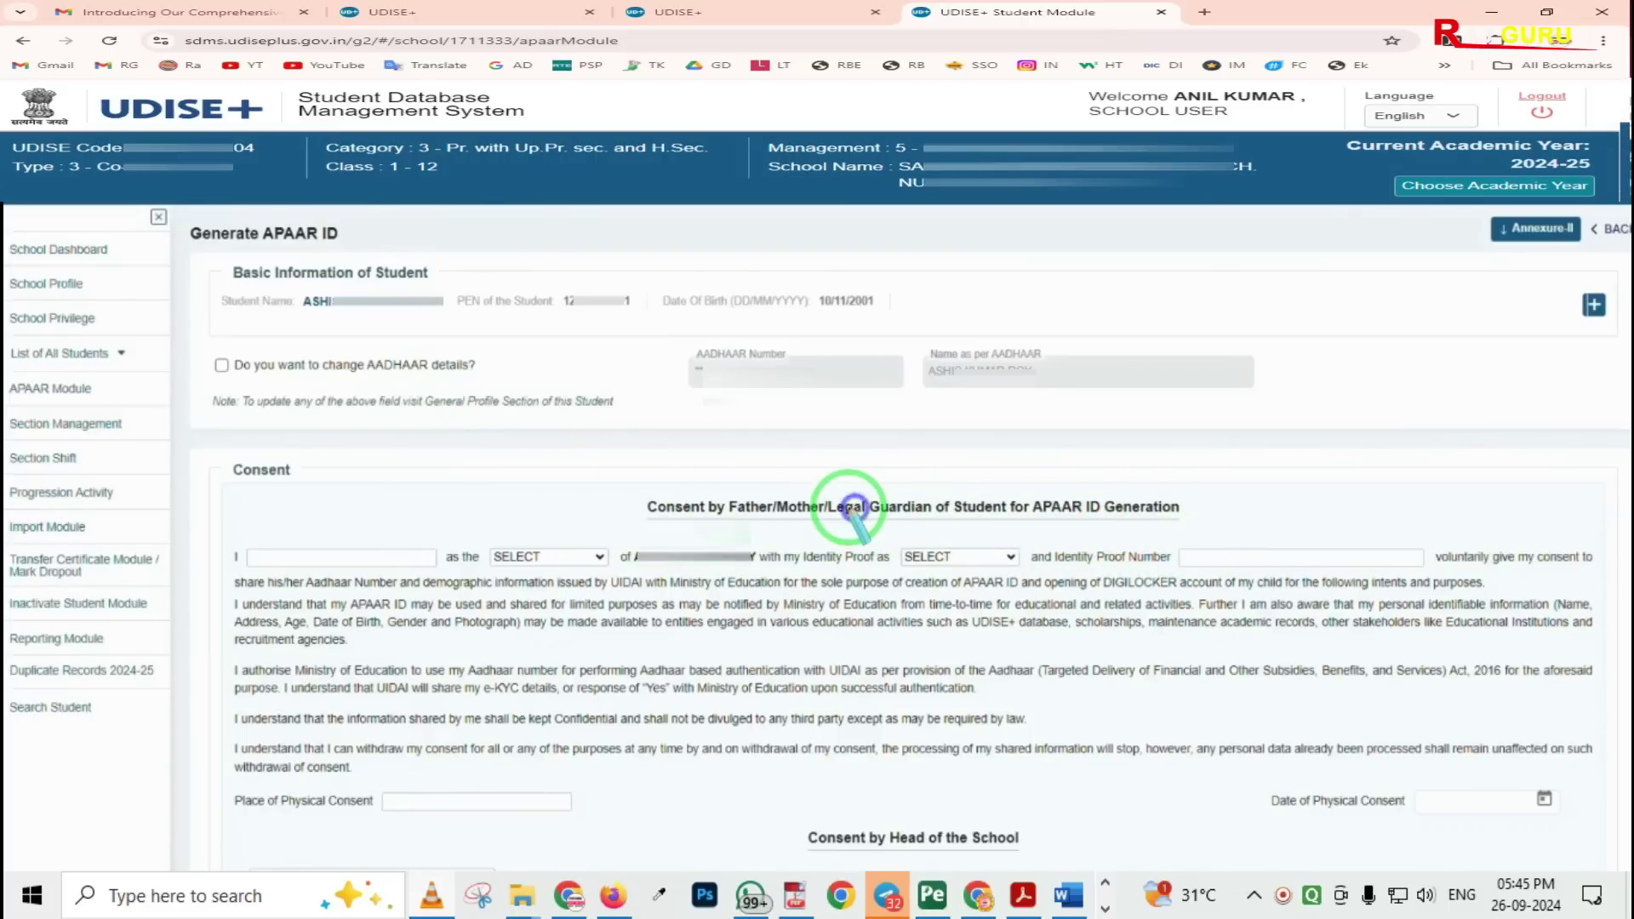
{"action": "left_click_drag", "start_coordinate": [239, 510], "coordinate": [346, 586]}
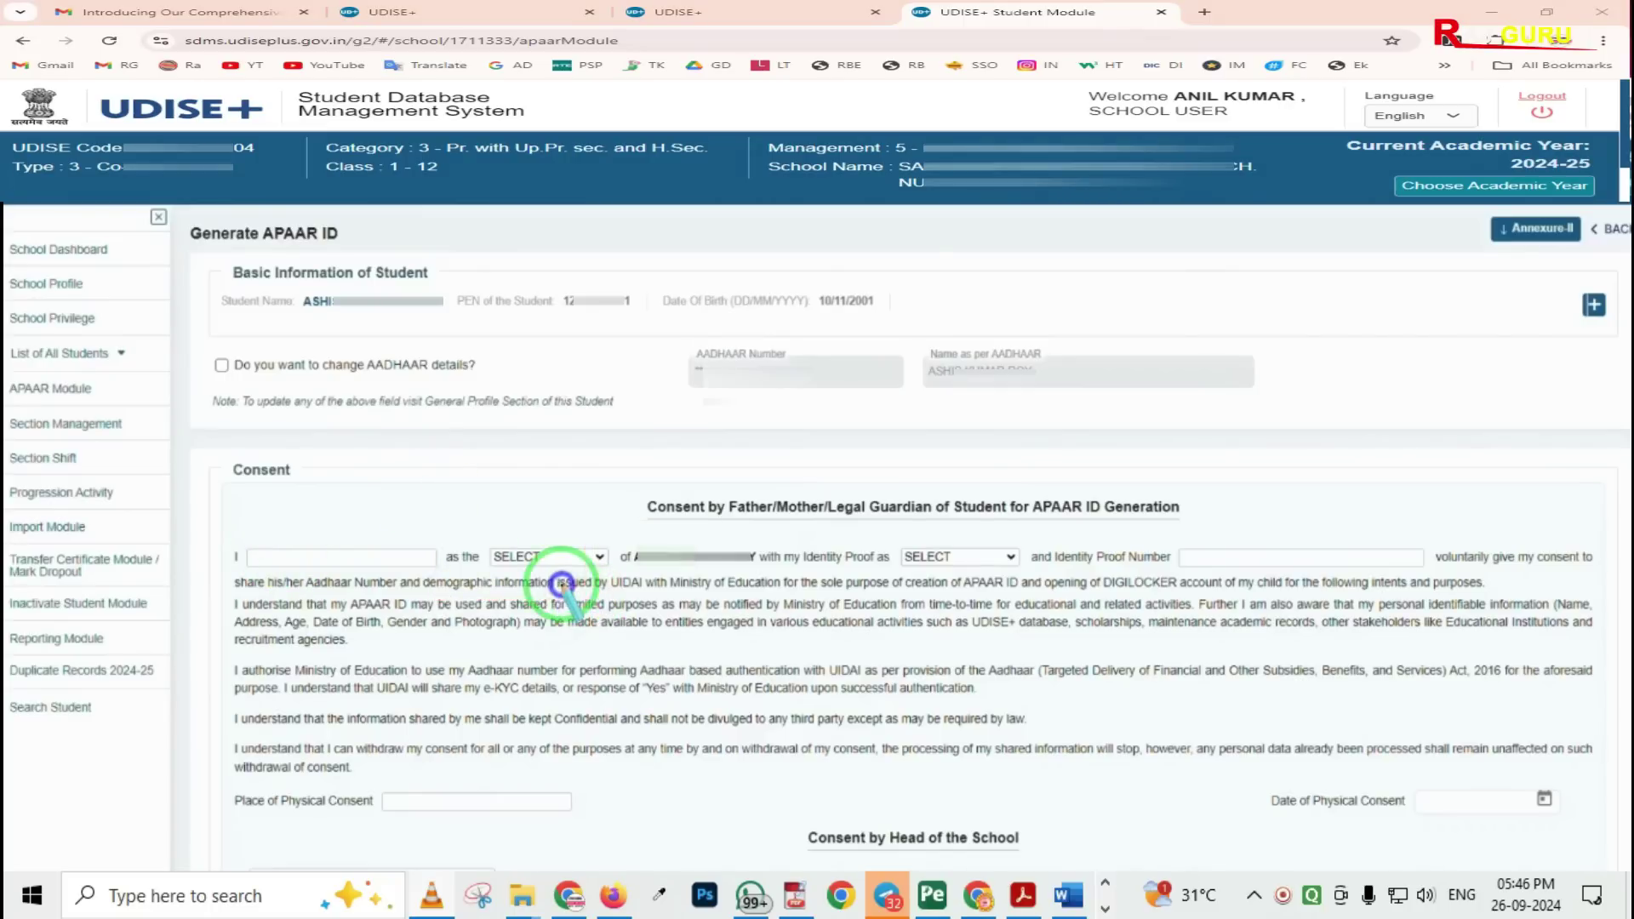
{"action": "left_click_drag", "start_coordinate": [862, 523], "coordinate": [1028, 596]}
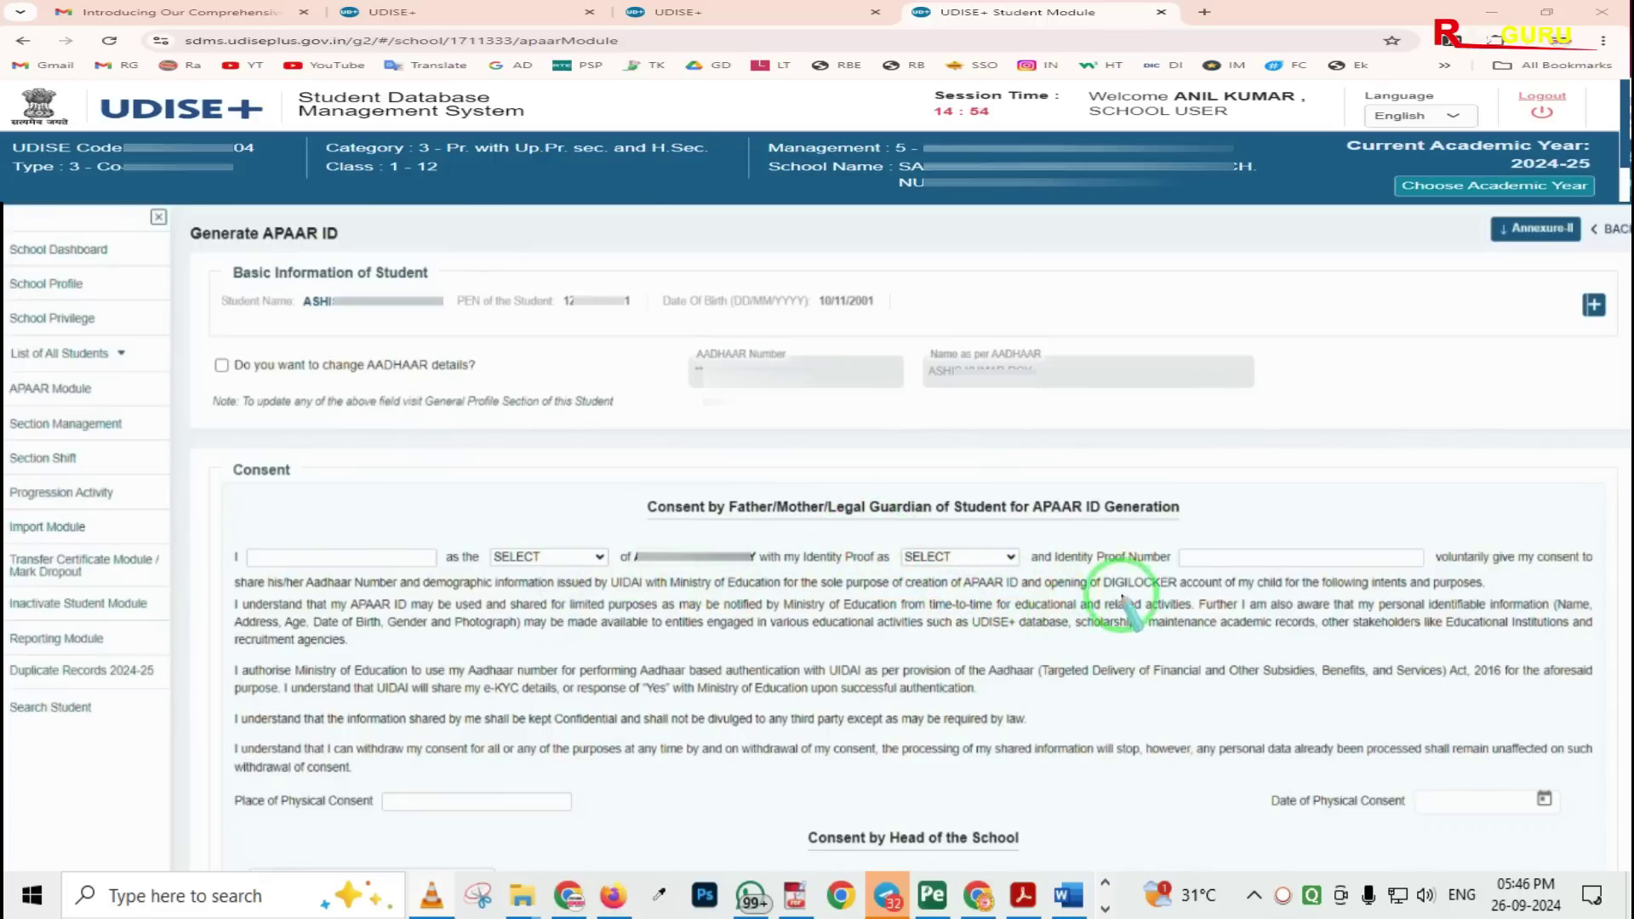
{"action": "mouse_move", "coordinate": [1160, 508]}
{"action": "left_mouse_down"}
{"action": "mouse_move", "coordinate": [1269, 566]}
{"action": "mouse_move", "coordinate": [1387, 586]}
{"action": "left_mouse_up"}
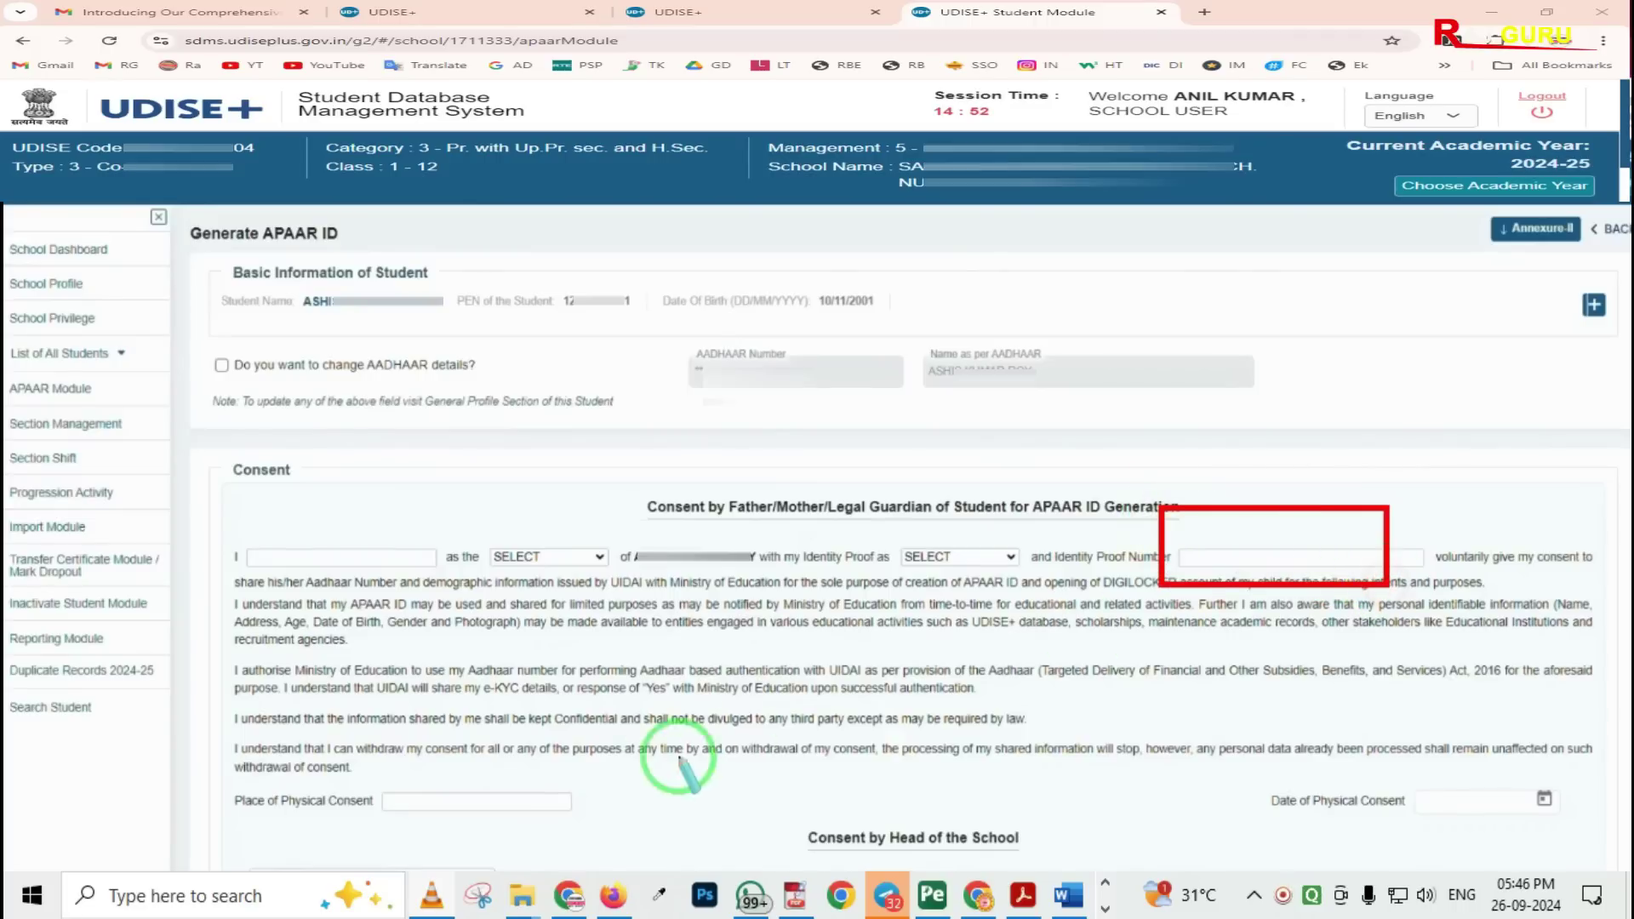
{"action": "left_click_drag", "start_coordinate": [372, 758], "coordinate": [500, 840]}
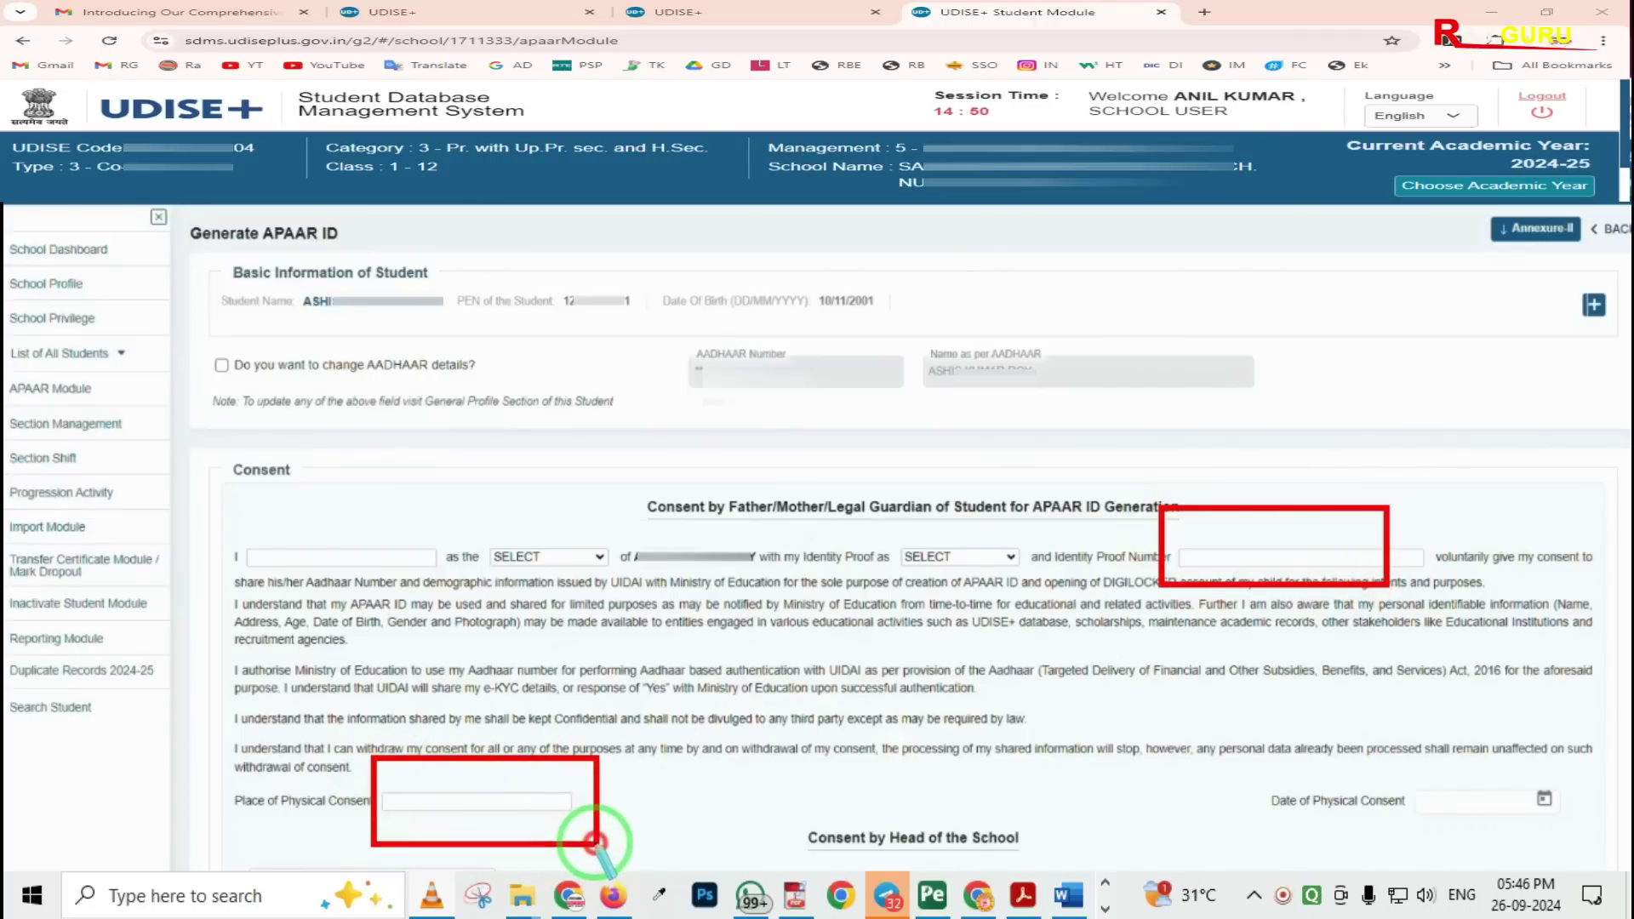
{"action": "left_click_drag", "start_coordinate": [1393, 781], "coordinate": [1558, 844]}
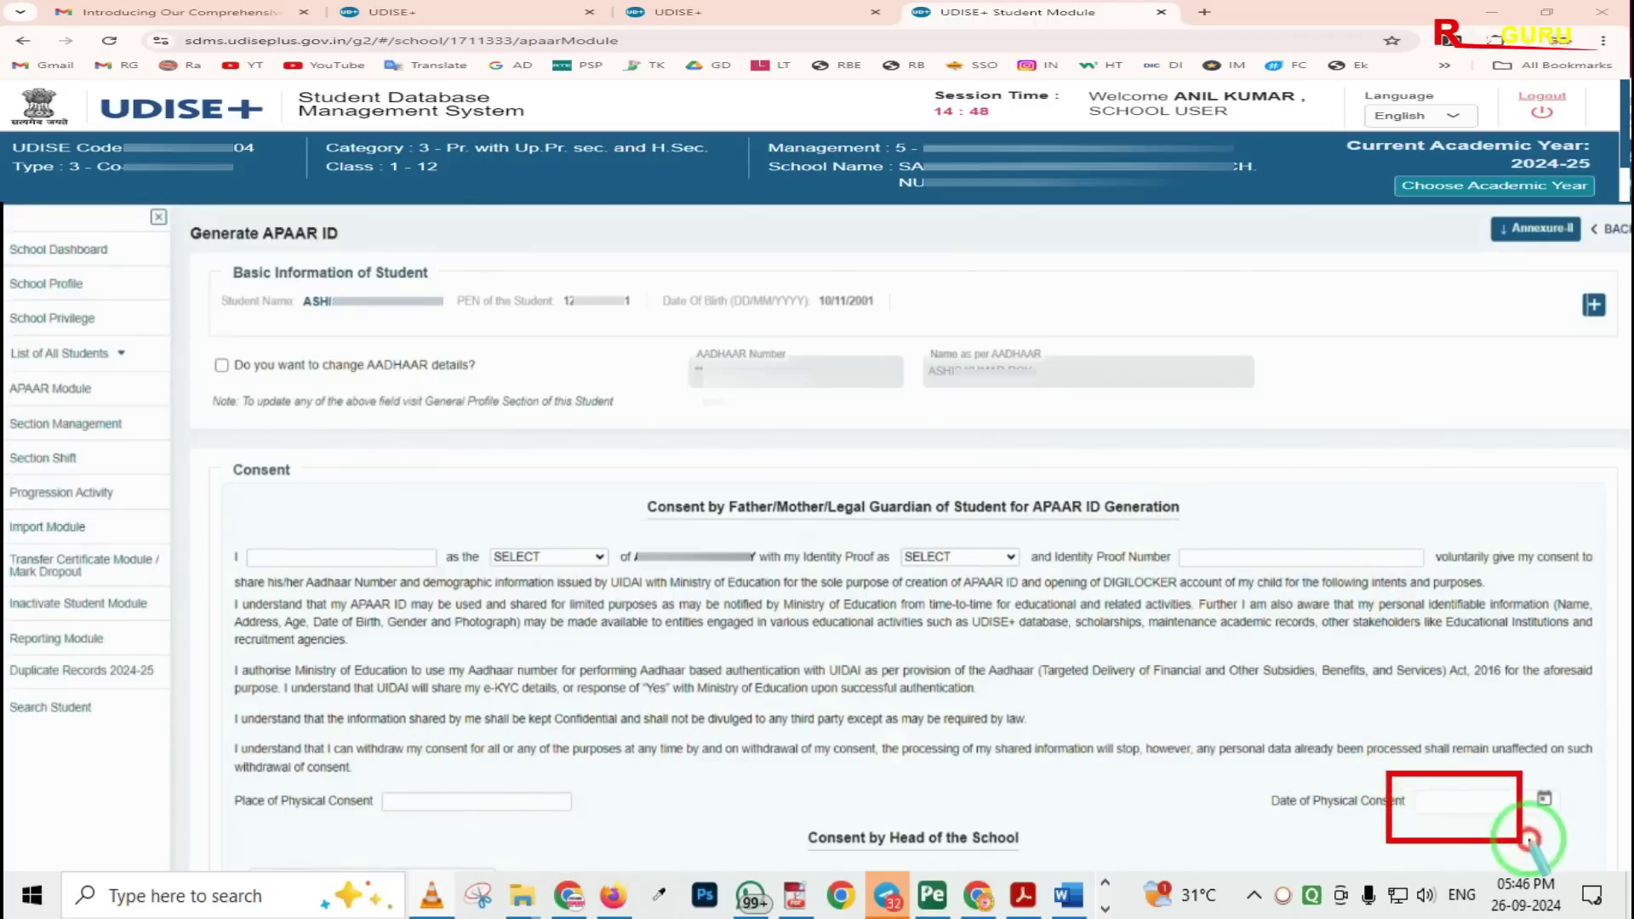
- Examine the Consent by Head of the School declaration and its name field
{"action": "scroll", "coordinate": [1093, 817], "scroll_direction": "down", "scroll_amount": 2}
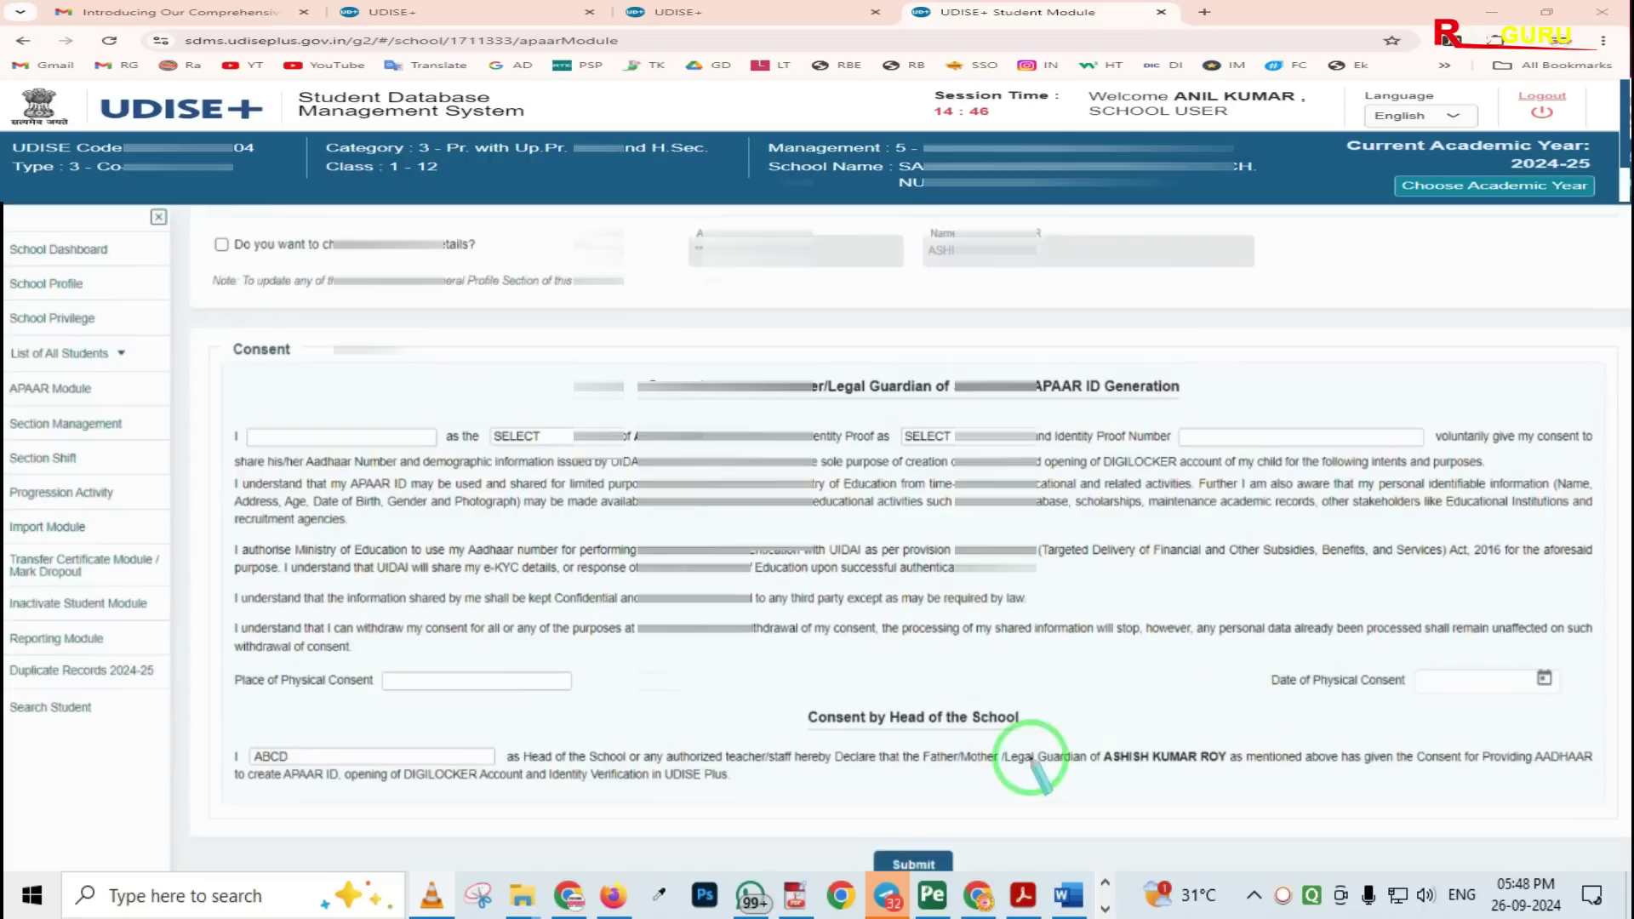
{"action": "mouse_move", "coordinate": [766, 673]}
{"action": "left_mouse_down"}
{"action": "mouse_move", "coordinate": [851, 716]}
{"action": "mouse_move", "coordinate": [1035, 754]}
{"action": "left_mouse_up"}
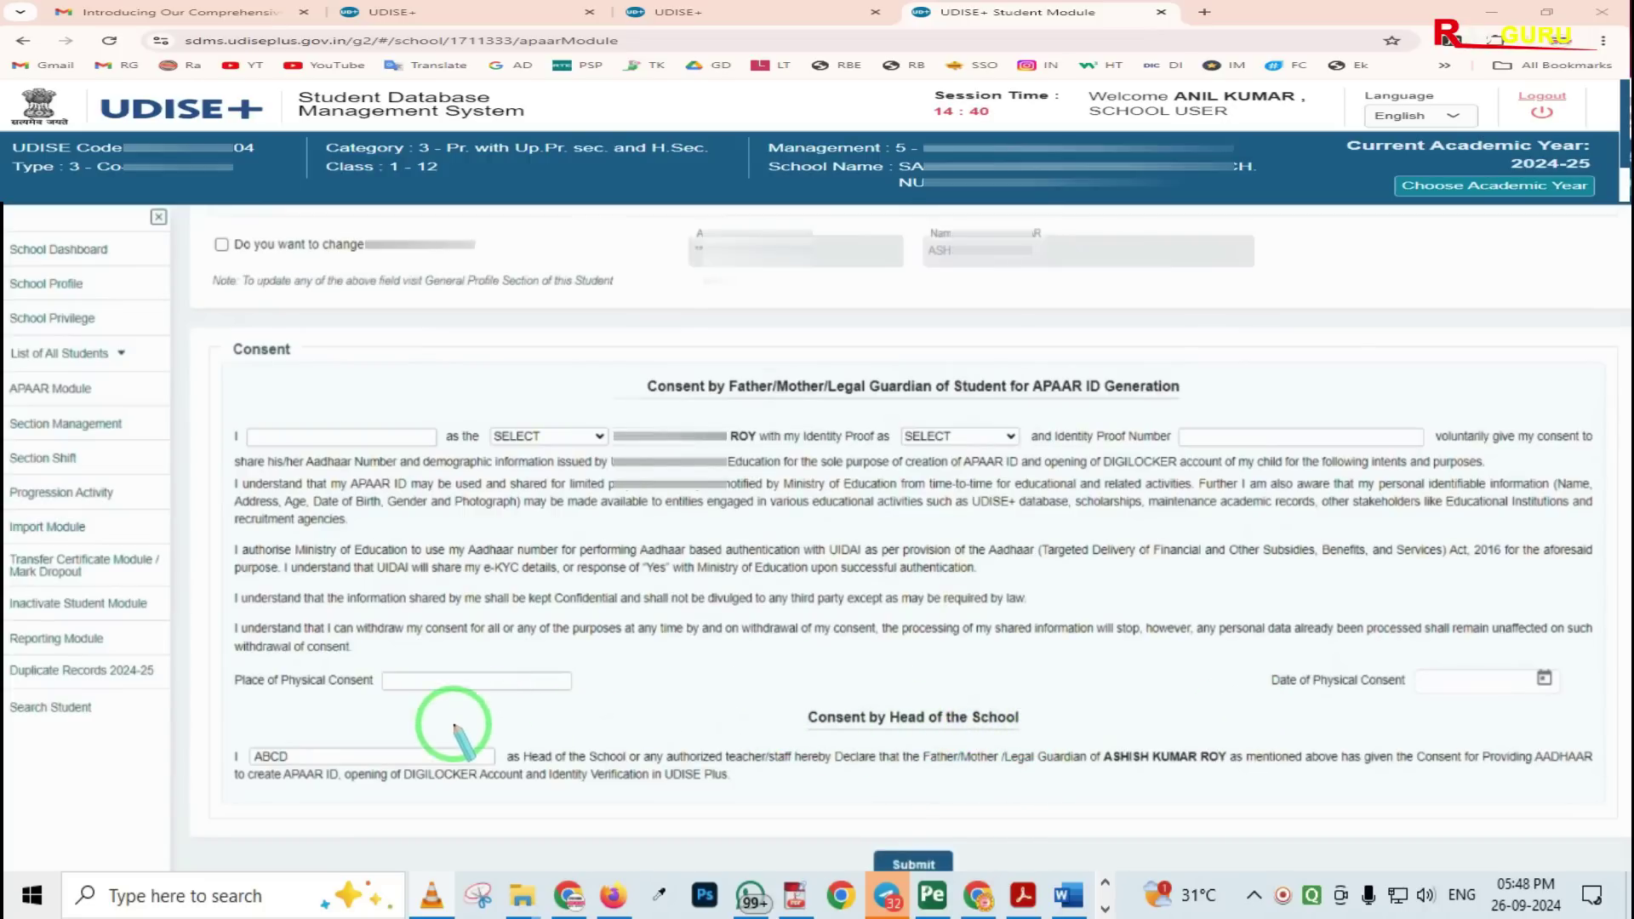
{"action": "left_click_drag", "start_coordinate": [247, 727], "coordinate": [471, 785]}
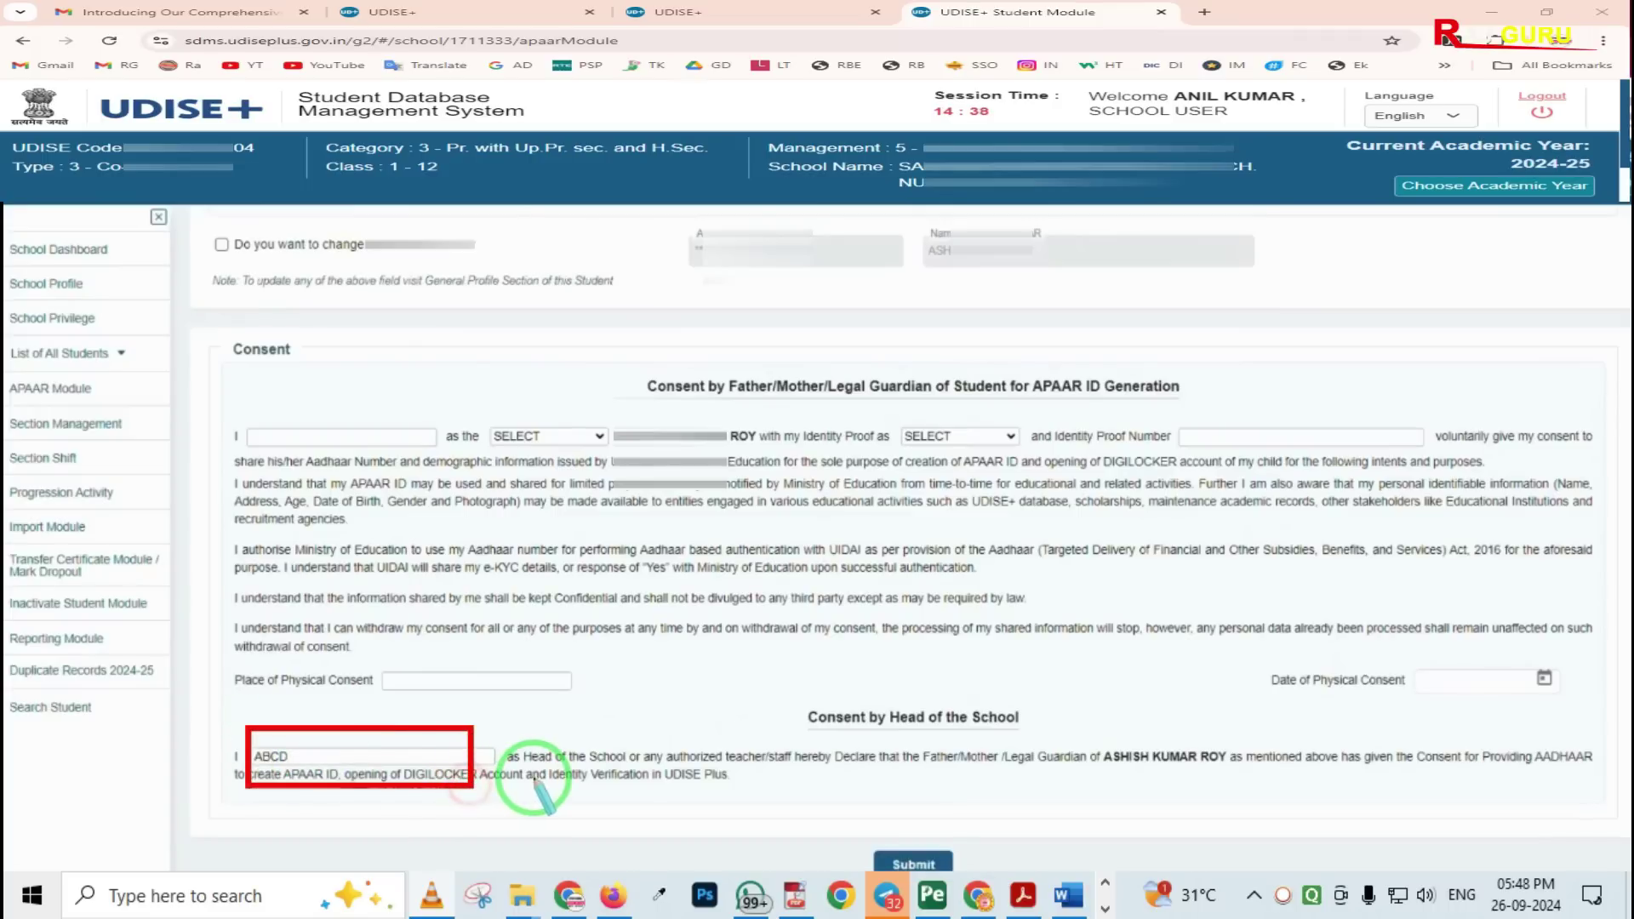
- Submit the completed consent form to generate the student's APAAR ID and return to the APAAR module
{"action": "left_click_drag", "start_coordinate": [849, 858], "coordinate": [970, 915]}
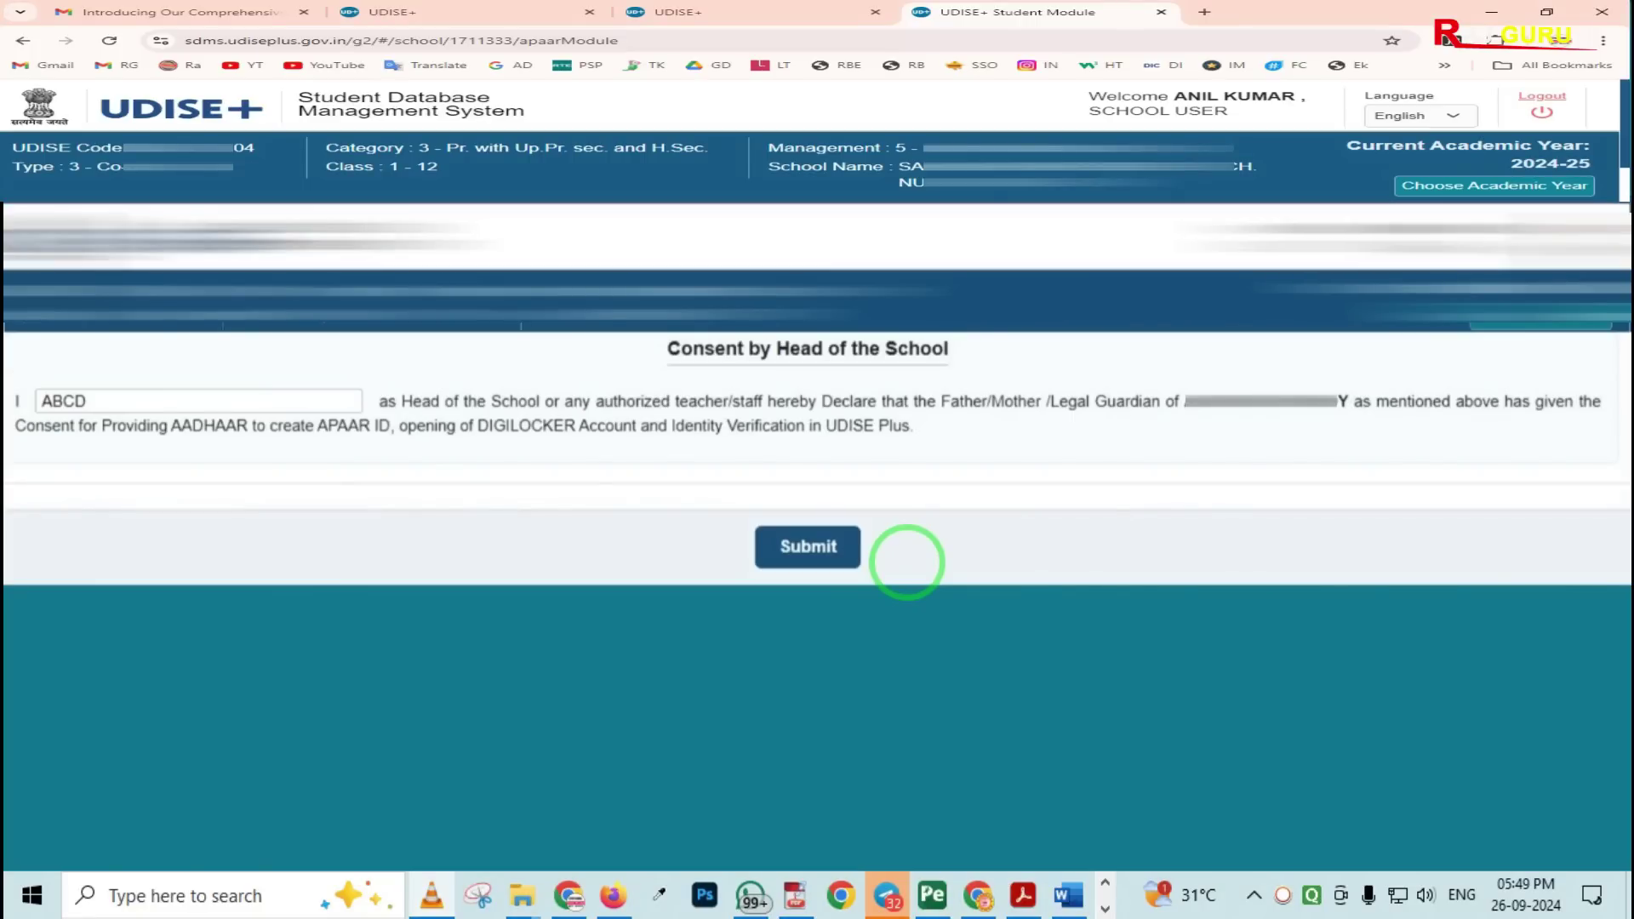
{"action": "left_click", "coordinate": [808, 547]}
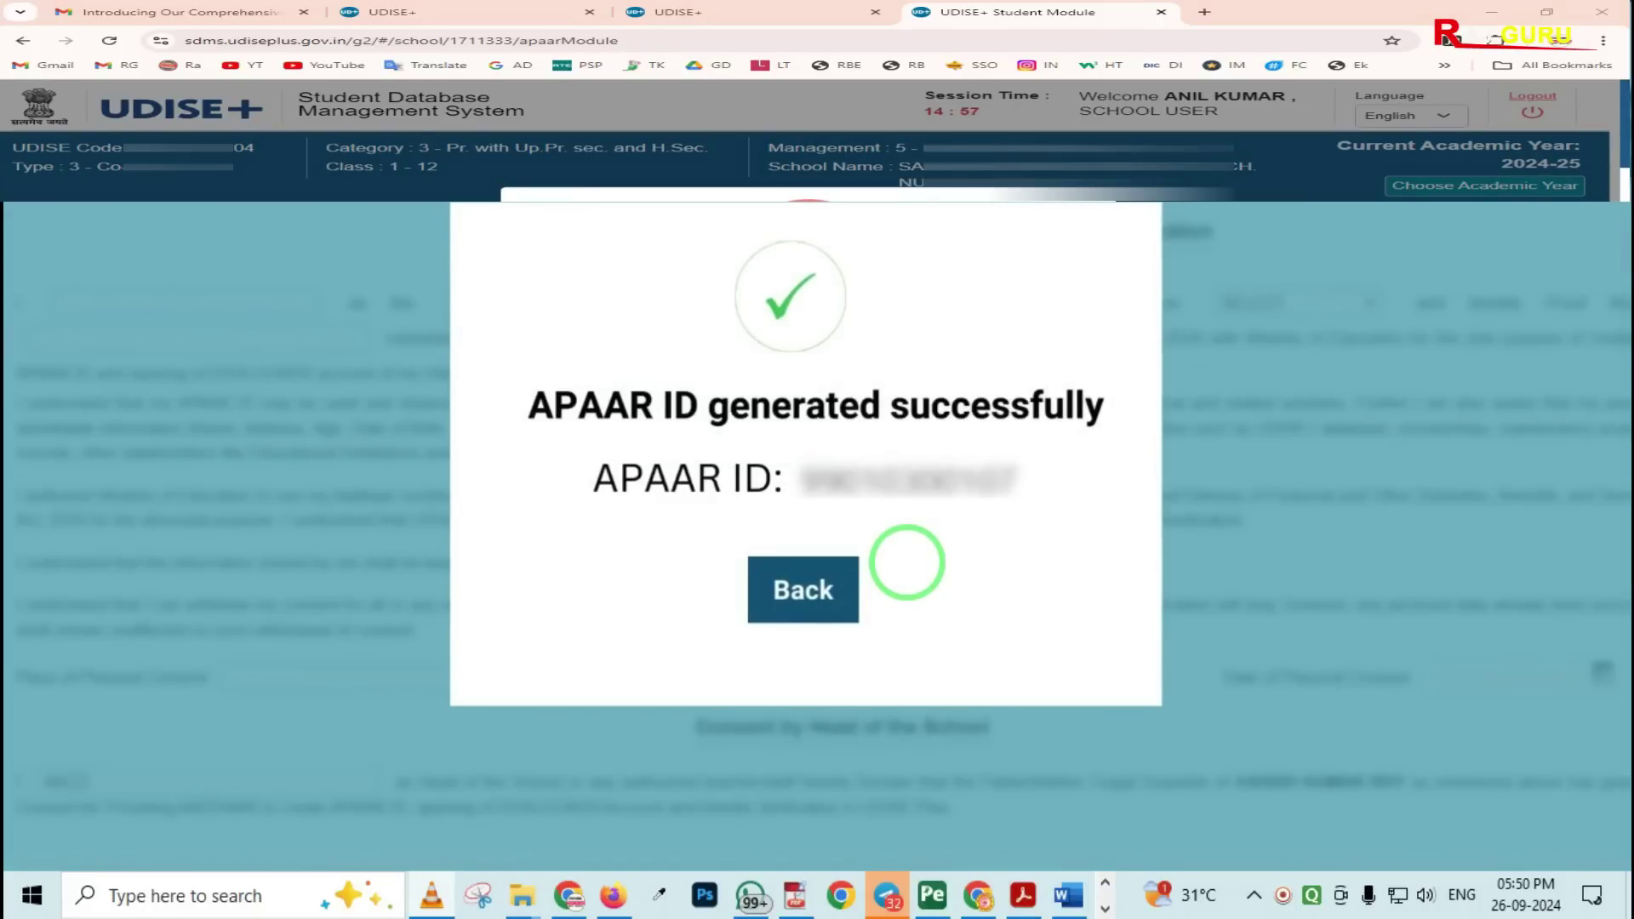
{"action": "left_click", "coordinate": [803, 589]}
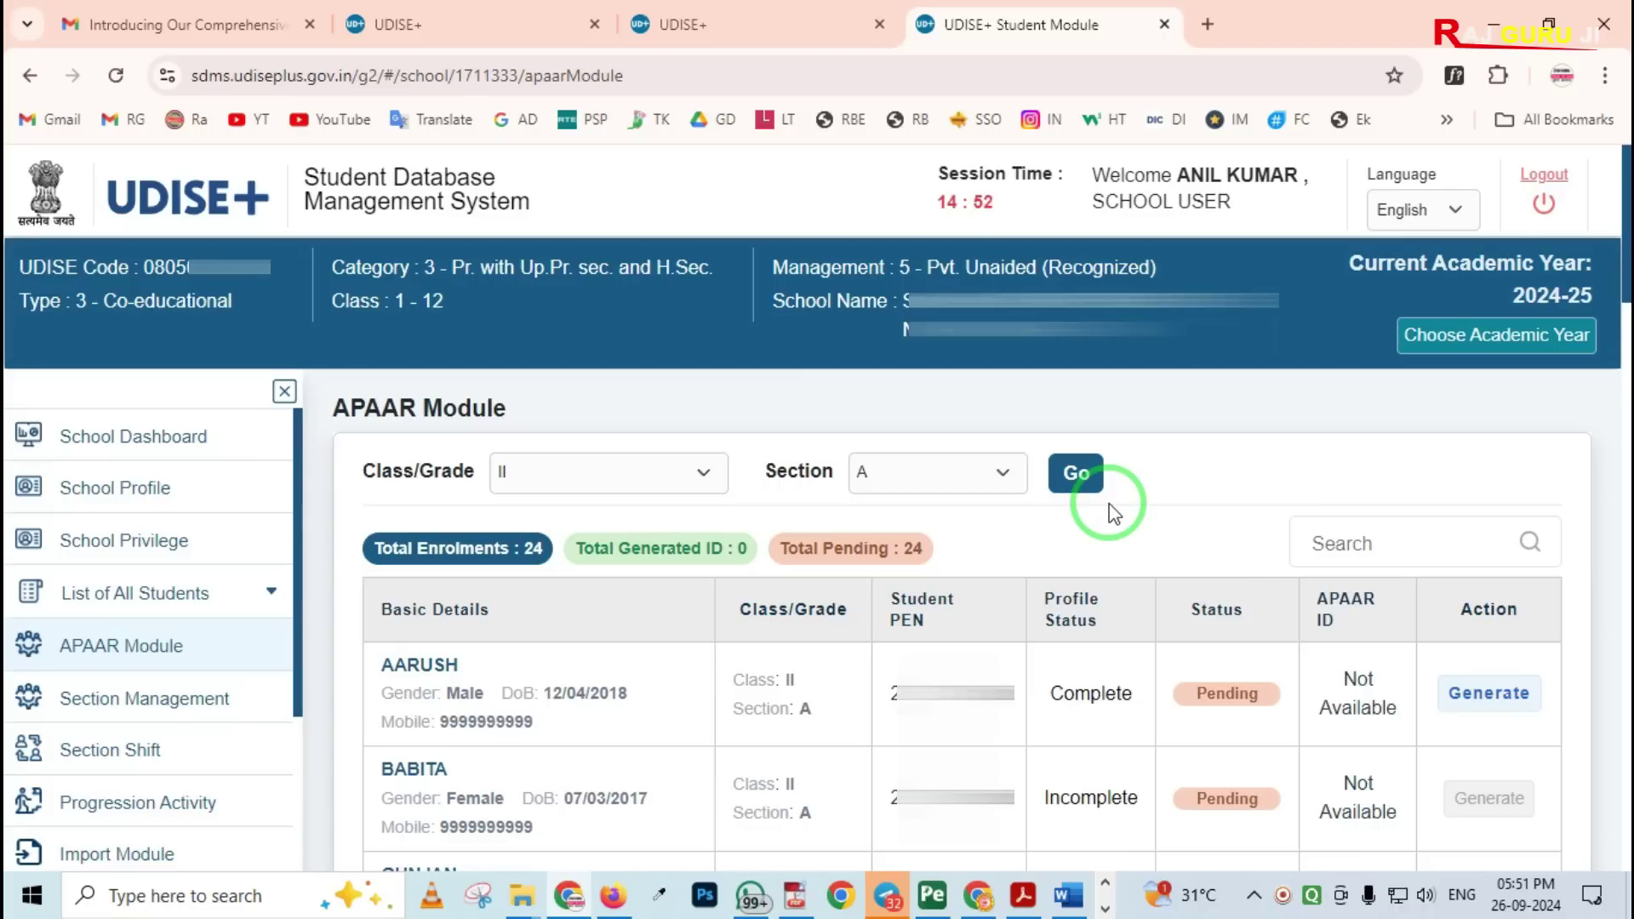
- Check the APAAR ID column of the class II section A student list, including the first student's entry
{"action": "mouse_move", "coordinate": [1275, 549]}
{"action": "left_mouse_down"}
{"action": "mouse_move", "coordinate": [1366, 736]}
{"action": "mouse_move", "coordinate": [1438, 802]}
{"action": "left_mouse_up"}
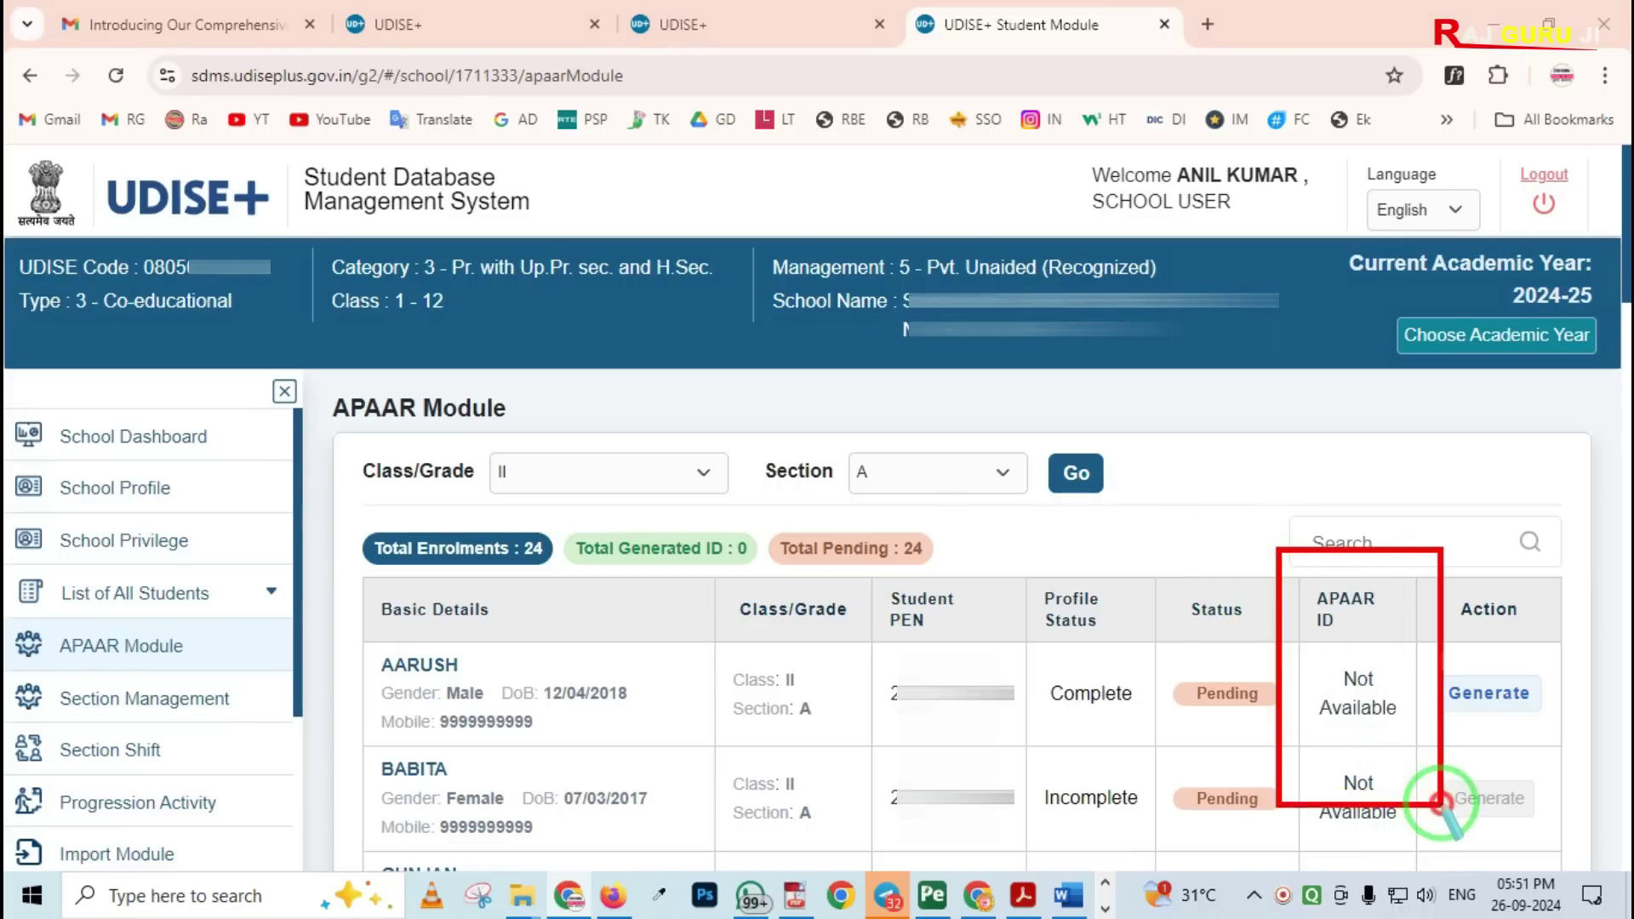
{"action": "mouse_move", "coordinate": [1295, 640]}
{"action": "left_mouse_down"}
{"action": "mouse_move", "coordinate": [1297, 681]}
{"action": "mouse_move", "coordinate": [1389, 766]}
{"action": "mouse_move", "coordinate": [1414, 755]}
{"action": "left_mouse_up"}
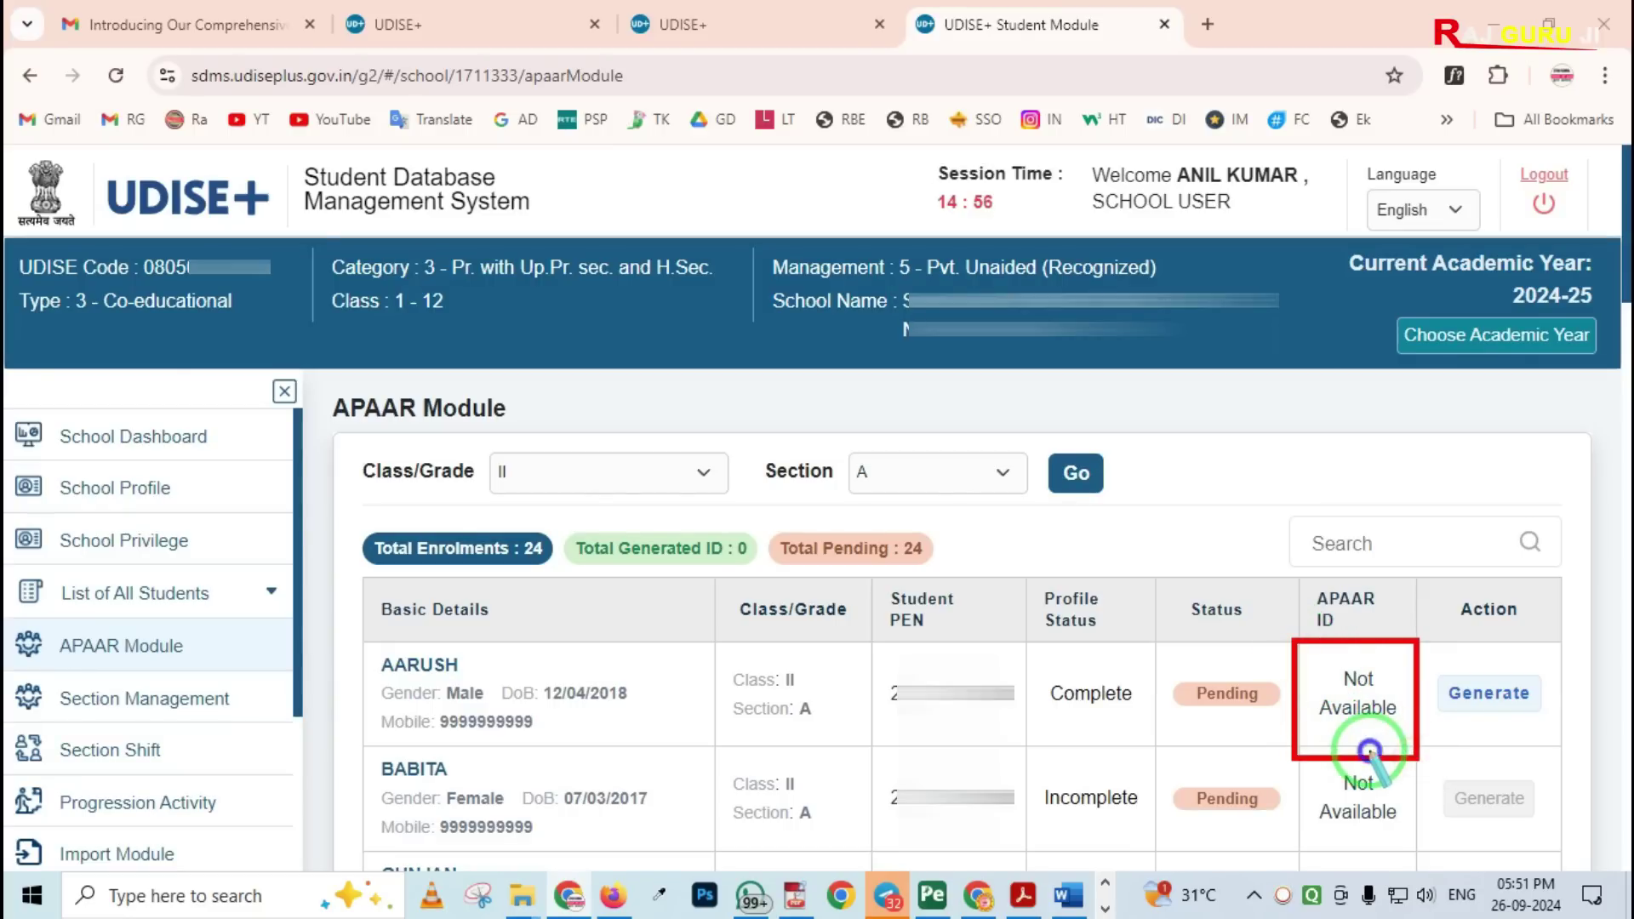